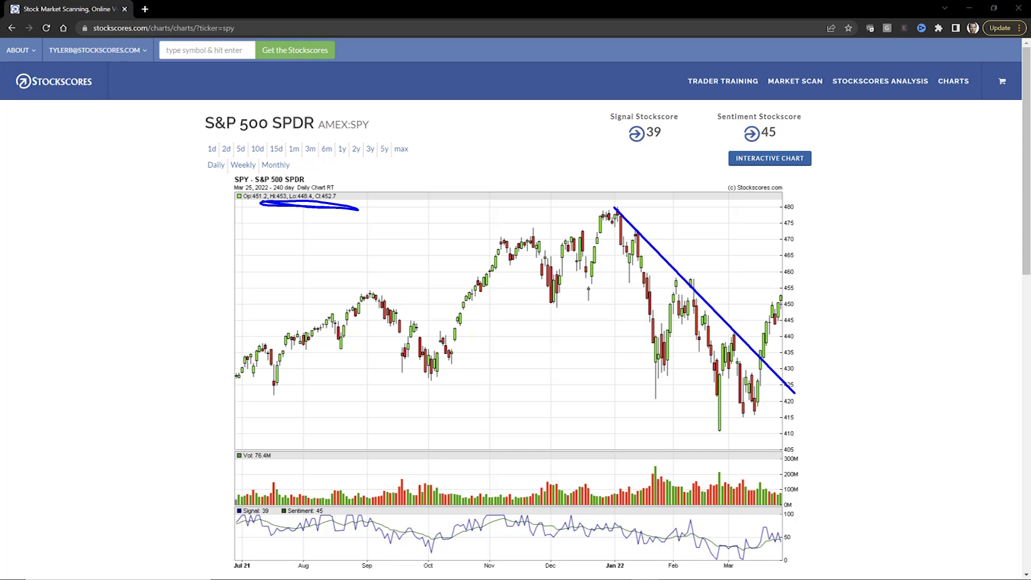
On the SPY daily chart, mark the late-February and mid-March lows and draw a rising trendline under the October-December lows, with arrows at its touches
mouse_move(703, 430)
left_mouse_down()
mouse_move(777, 414)
mouse_move(763, 415)
left_mouse_up()
left_click_drag(711, 464, 762, 436)
left_click_drag(420, 390, 679, 233)
left_click_drag(435, 420, 464, 400)
left_click_drag(549, 346, 614, 290)
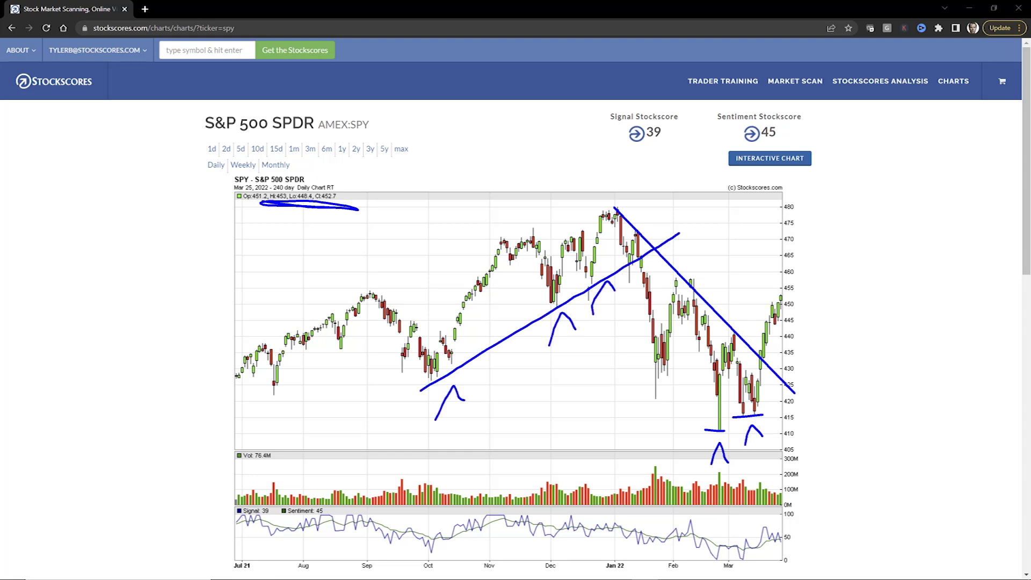
Mark the three lower highs touching SPY's falling trendline with downward arrows
left_click_drag(630, 186, 640, 202)
left_click_drag(639, 202, 644, 196)
mouse_move(689, 230)
left_mouse_down()
mouse_move(690, 260)
mouse_move(705, 252)
left_mouse_up()
left_click_drag(737, 306, 754, 302)
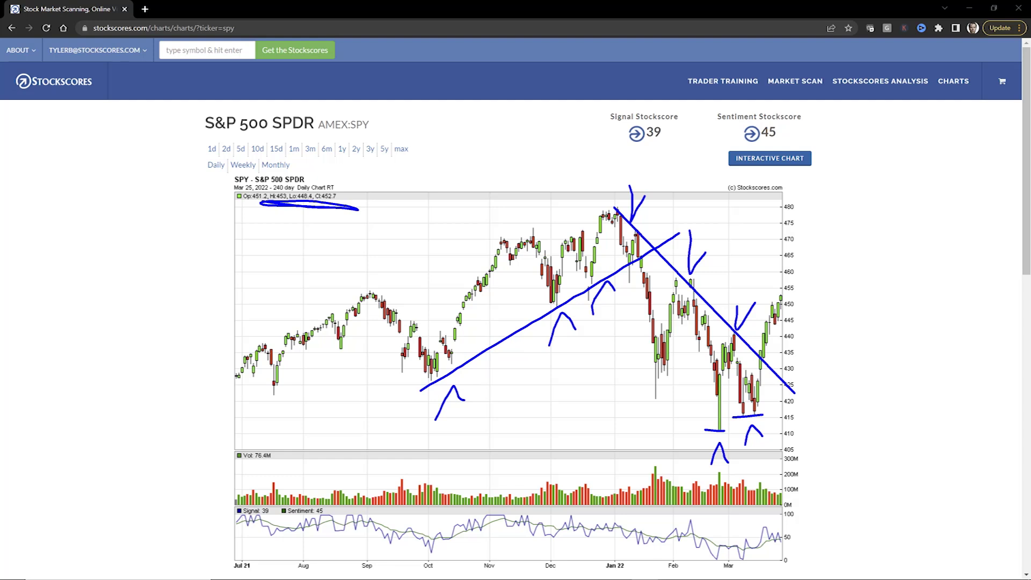
Extend SPY's falling trendline past March and label the areas above and below it with a handwritten S and B
mouse_move(730, 199)
left_mouse_down()
mouse_move(706, 211)
mouse_move(717, 257)
left_mouse_up()
mouse_move(801, 423)
left_mouse_down()
mouse_move(803, 450)
mouse_move(827, 450)
mouse_move(812, 459)
left_mouse_up()
left_click_drag(688, 285, 824, 421)
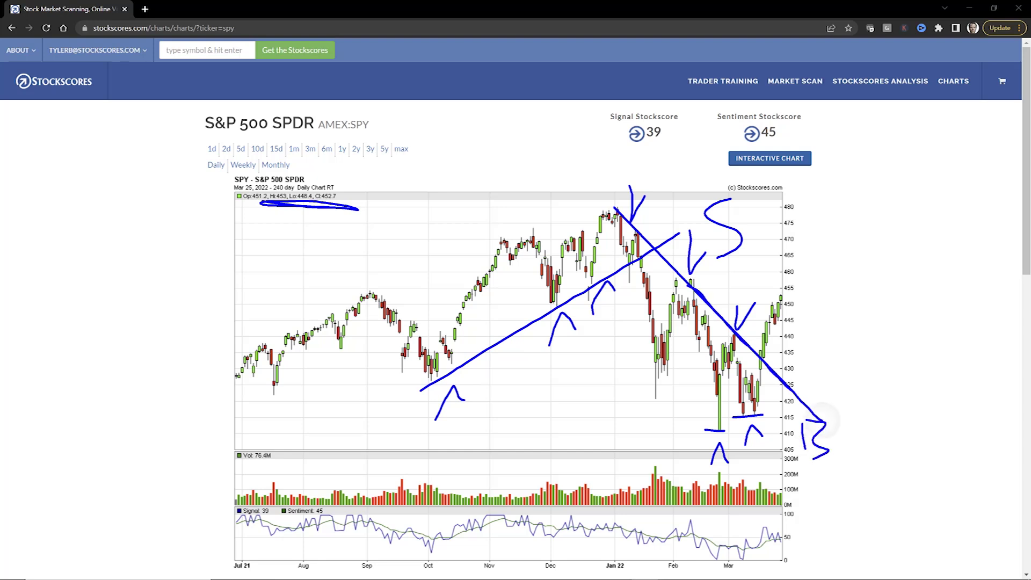
Re-mark SPY's February and March lows and add further strokes around the February-March price swings
left_click_drag(746, 431, 704, 430)
left_click_drag(773, 414, 730, 415)
mouse_move(789, 309)
left_mouse_down()
mouse_move(716, 256)
mouse_move(688, 256)
left_mouse_up()
mouse_move(688, 255)
left_mouse_down()
mouse_move(725, 234)
mouse_move(725, 265)
left_mouse_up()
mouse_move(628, 315)
left_mouse_down()
mouse_move(730, 268)
mouse_move(593, 205)
mouse_move(713, 320)
left_mouse_up()
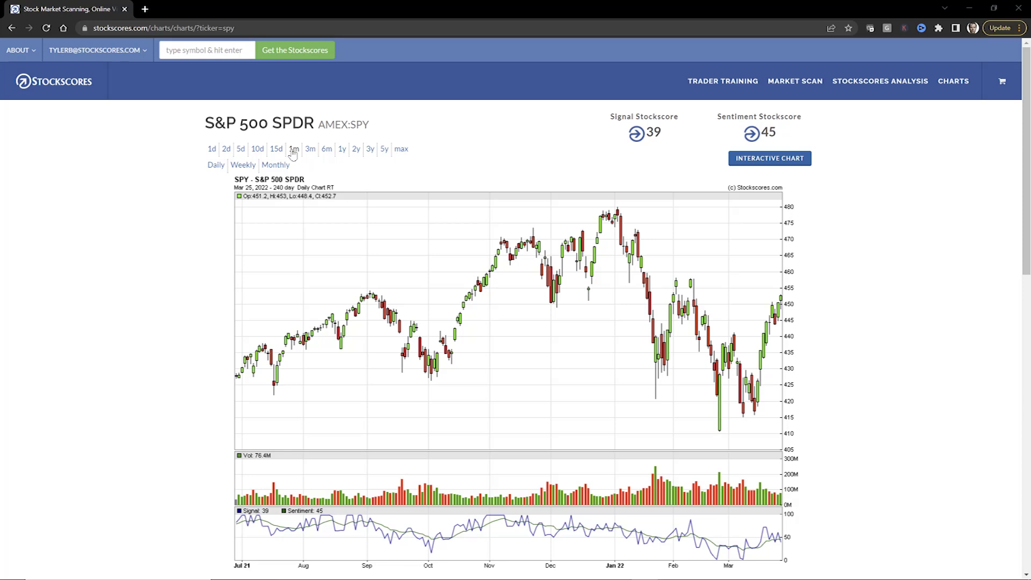
Display the SPY chart over 1m with 60m candles
left_click(293, 151)
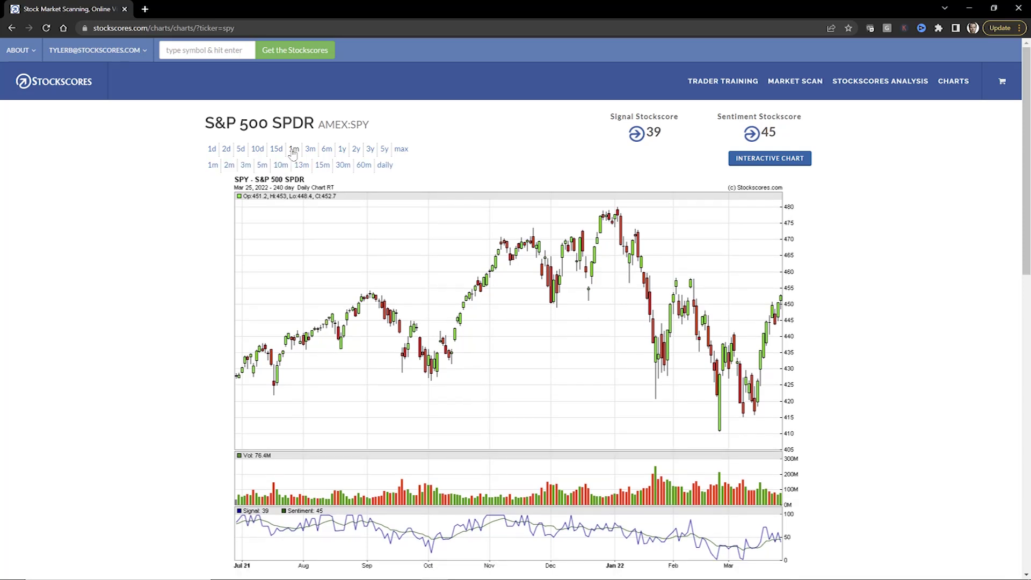
left_click(362, 168)
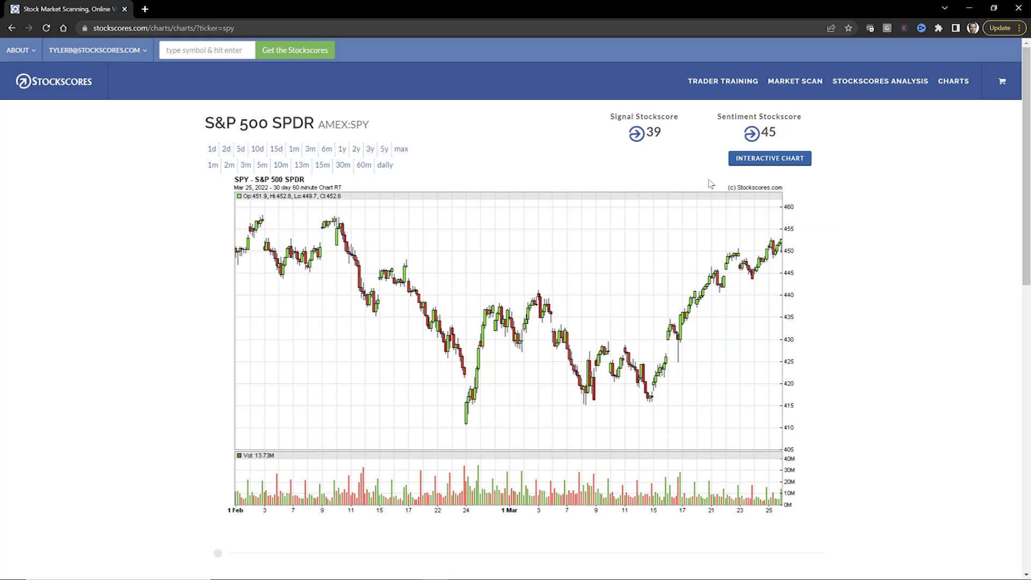
Display SPY over 3y and underline the rising lows along the uptrend from the March 2020 bottom, clearing the drawings when done
left_click(370, 150)
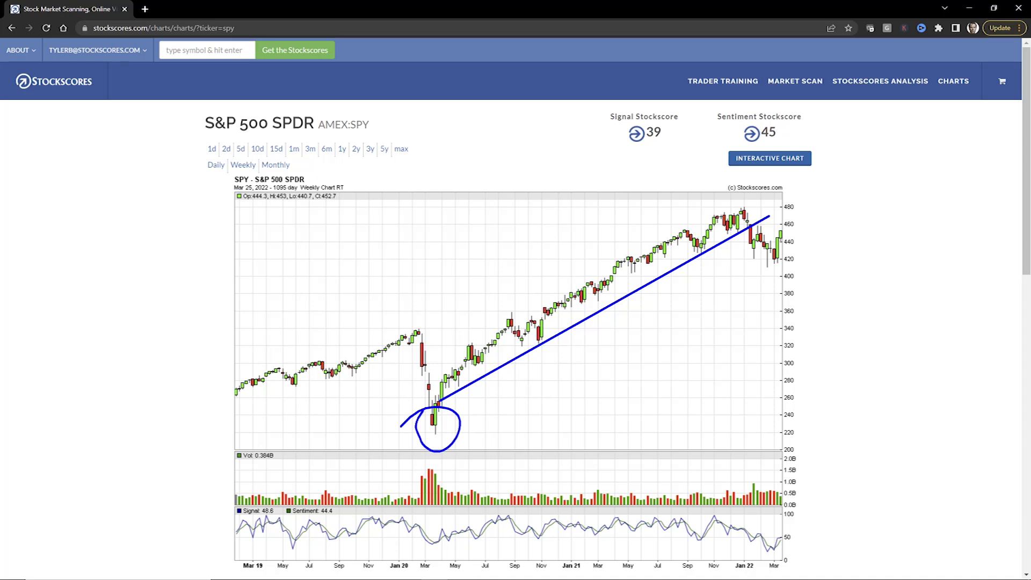
left_click_drag(453, 386, 489, 382)
left_click_drag(626, 282, 714, 253)
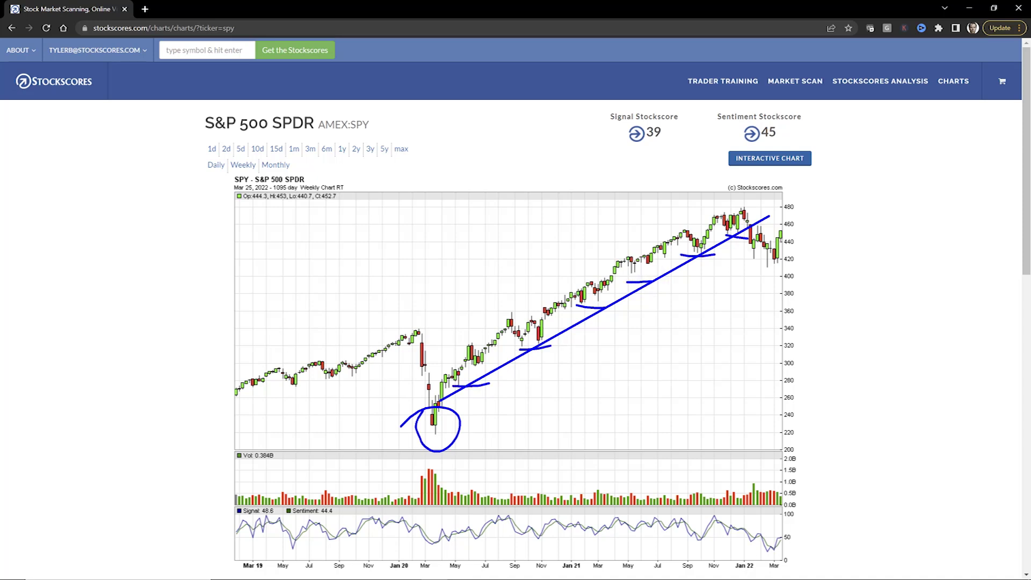
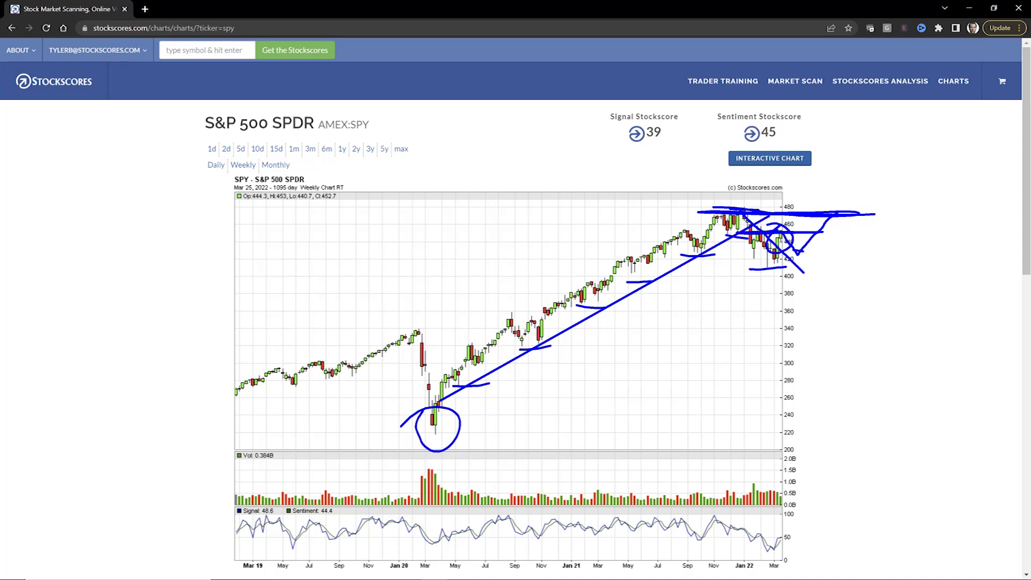
key("Escape")
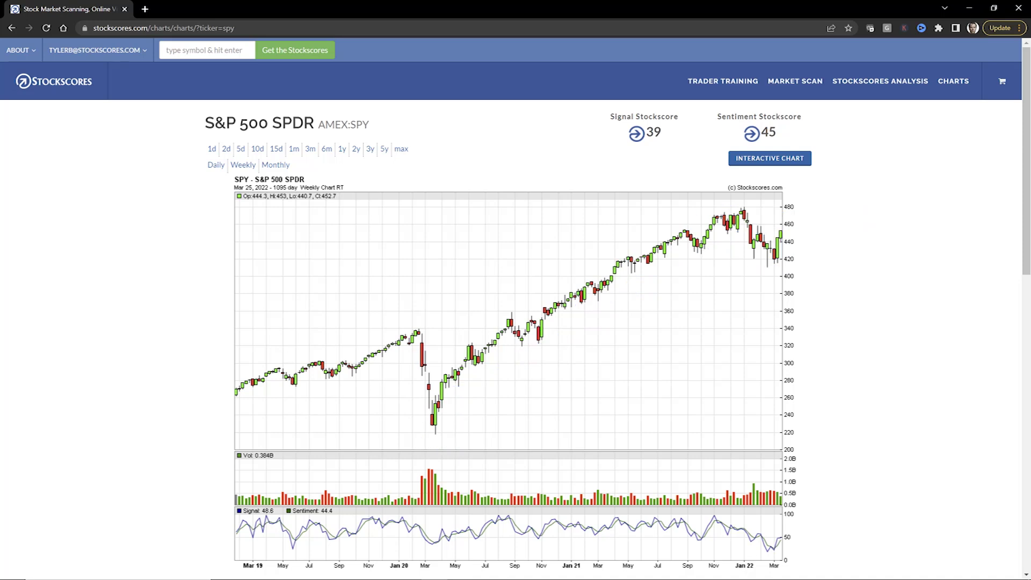
On the three-year SPY chart, circle the March 2022 rebound and draw resistance lines at about 455 and 478
mouse_move(783, 221)
left_mouse_down()
mouse_move(795, 233)
mouse_move(762, 220)
left_mouse_up()
left_click_drag(786, 221, 828, 297)
mouse_move(754, 230)
left_mouse_down()
mouse_move(821, 227)
mouse_move(773, 229)
left_mouse_up()
mouse_move(695, 209)
left_mouse_down()
mouse_move(781, 208)
mouse_move(694, 209)
left_mouse_up()
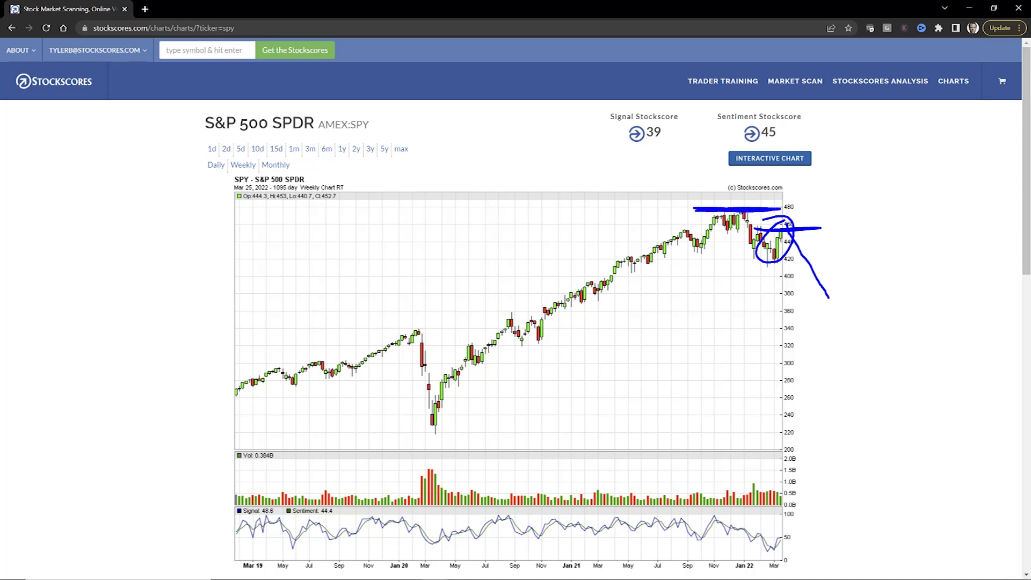
Write an S beside the SPY chart and draw a rising support line from the mid-2020 lows to the March 2022 lows
left_click_drag(871, 212, 844, 260)
left_click_drag(491, 355, 819, 246)
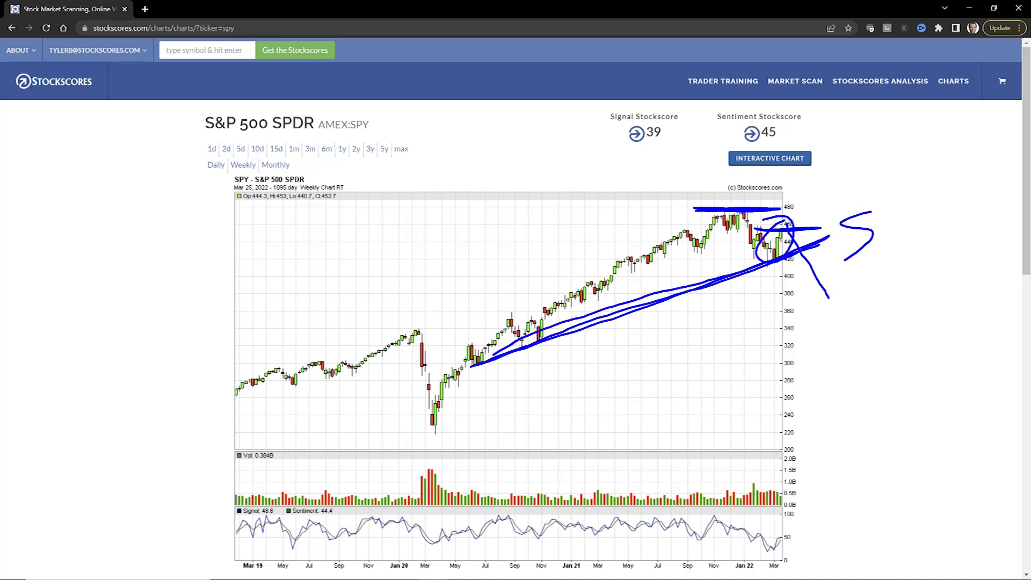
mouse_move(755, 232)
left_mouse_down()
mouse_move(810, 227)
mouse_move(808, 270)
mouse_move(821, 295)
left_mouse_up()
mouse_move(407, 337)
left_mouse_down()
mouse_move(831, 318)
mouse_move(800, 332)
mouse_move(548, 318)
mouse_move(400, 349)
mouse_move(582, 316)
left_mouse_up()
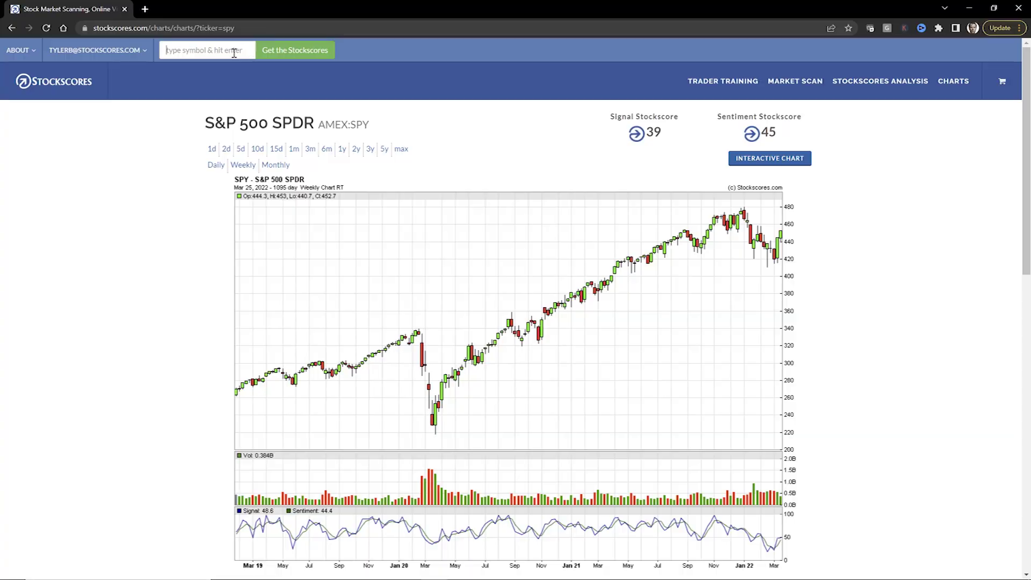
Open the QQQ chart and display it over 3y
left_click(234, 52)
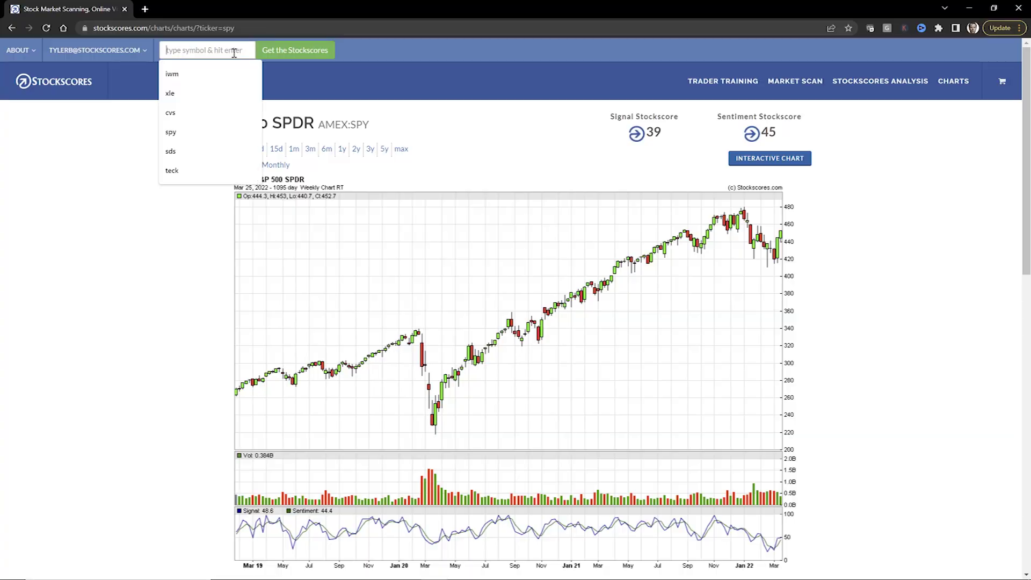
type("qqq")
key("Return")
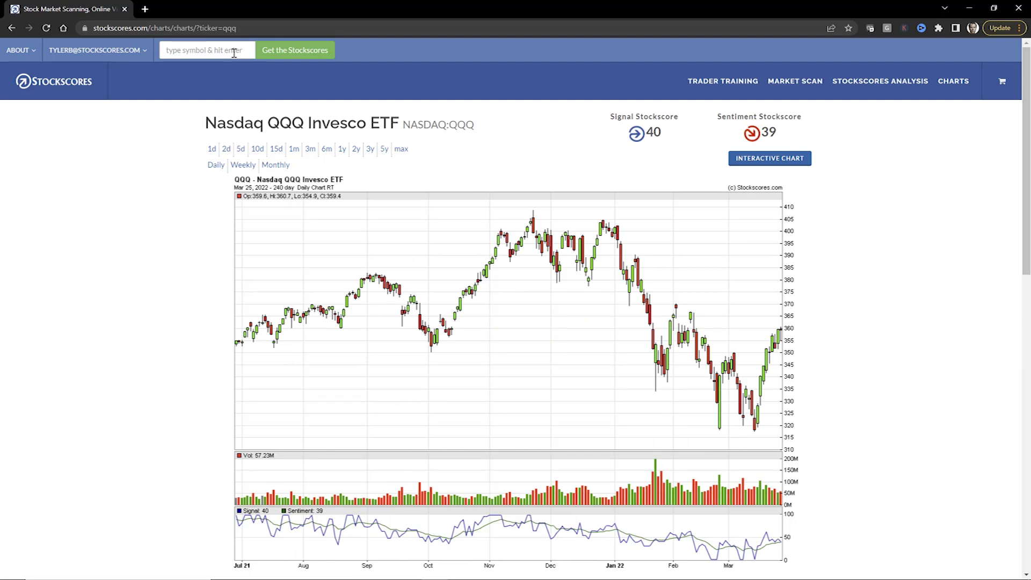
left_click(371, 150)
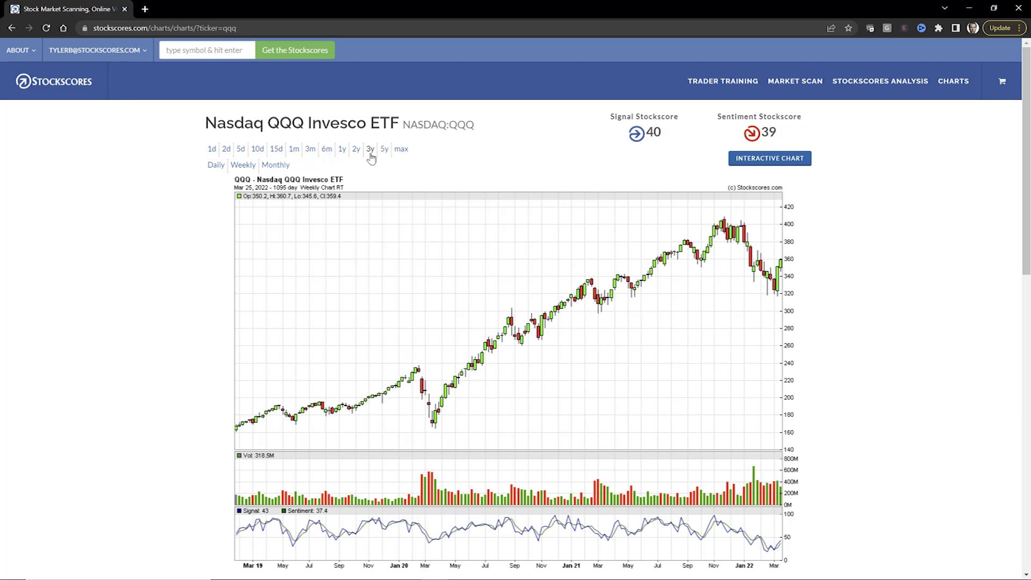
Open the chart for the ticker iwm
left_click(228, 52)
type("iwm")
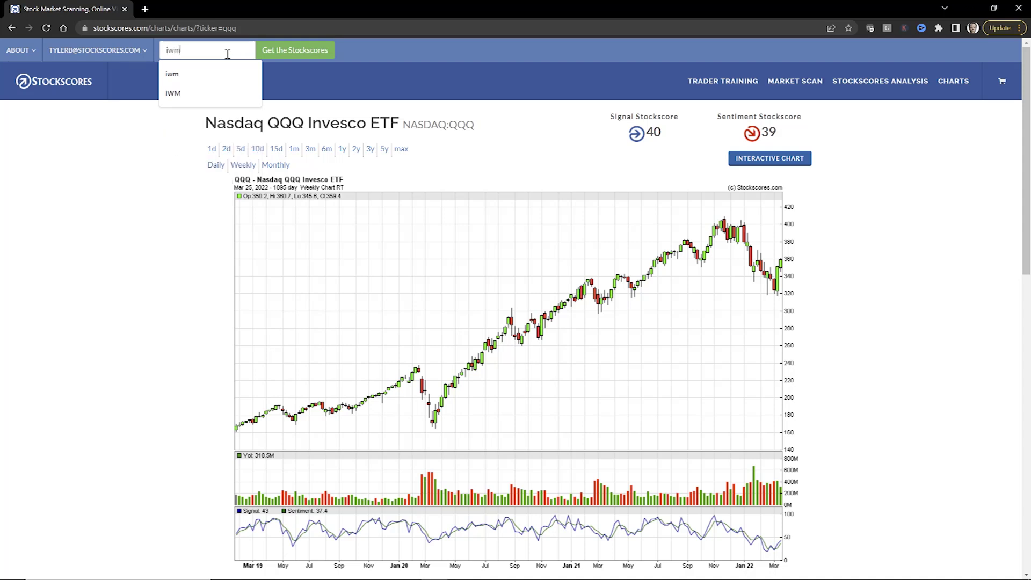
key("Return")
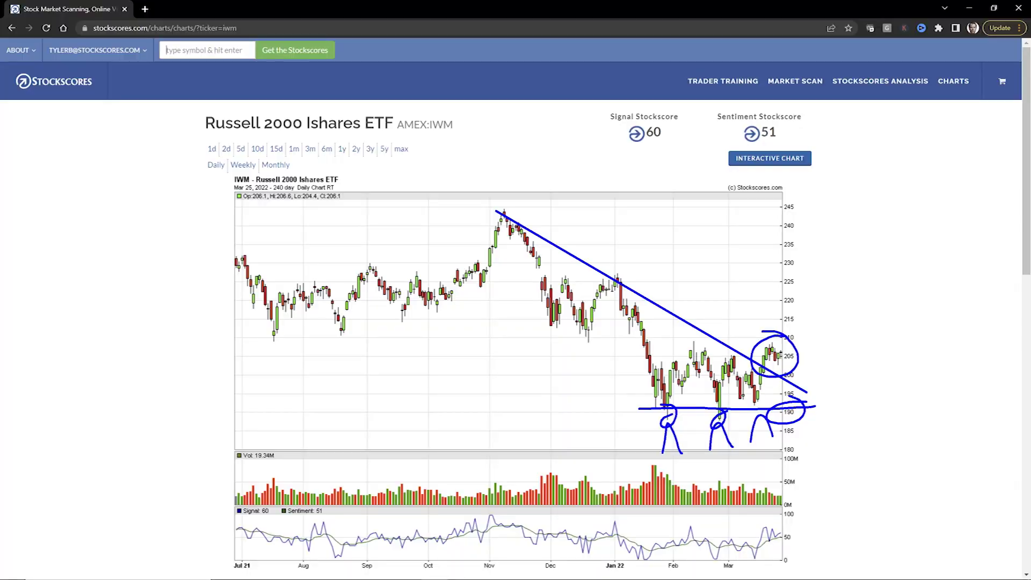
Trace arcs along IWM's falling trendline and mark the surrounding price levels, clearing the drawings when done
mouse_move(698, 329)
left_mouse_down()
mouse_move(754, 299)
mouse_move(689, 260)
mouse_move(484, 220)
left_mouse_up()
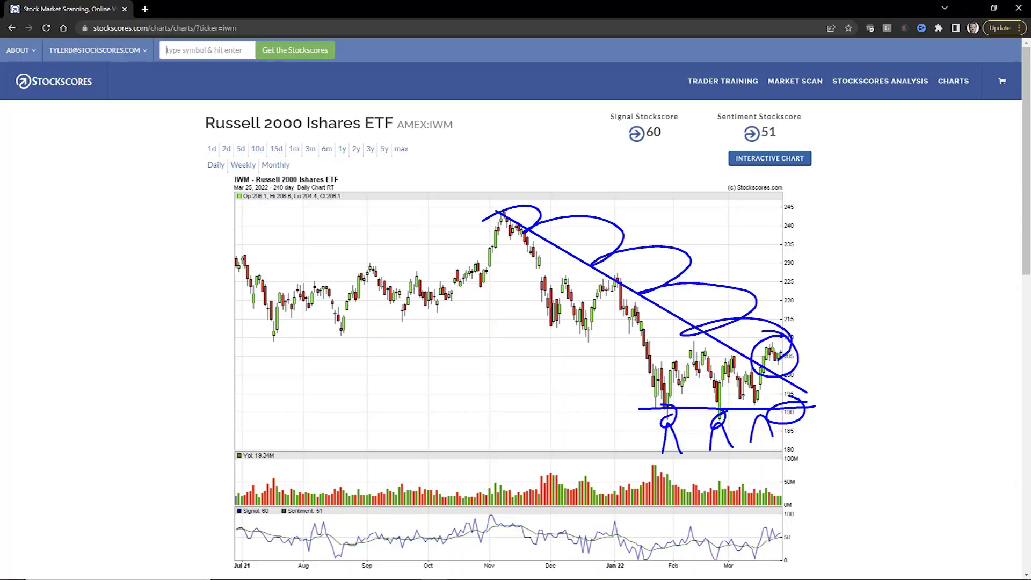
mouse_move(222, 337)
left_mouse_down()
mouse_move(601, 325)
mouse_move(781, 261)
mouse_move(391, 261)
mouse_move(216, 327)
mouse_move(327, 332)
left_mouse_up()
left_click_drag(771, 321, 806, 320)
left_click_drag(758, 262, 818, 264)
mouse_move(253, 275)
left_mouse_down()
mouse_move(415, 308)
mouse_move(634, 294)
left_mouse_up()
key("Escape")
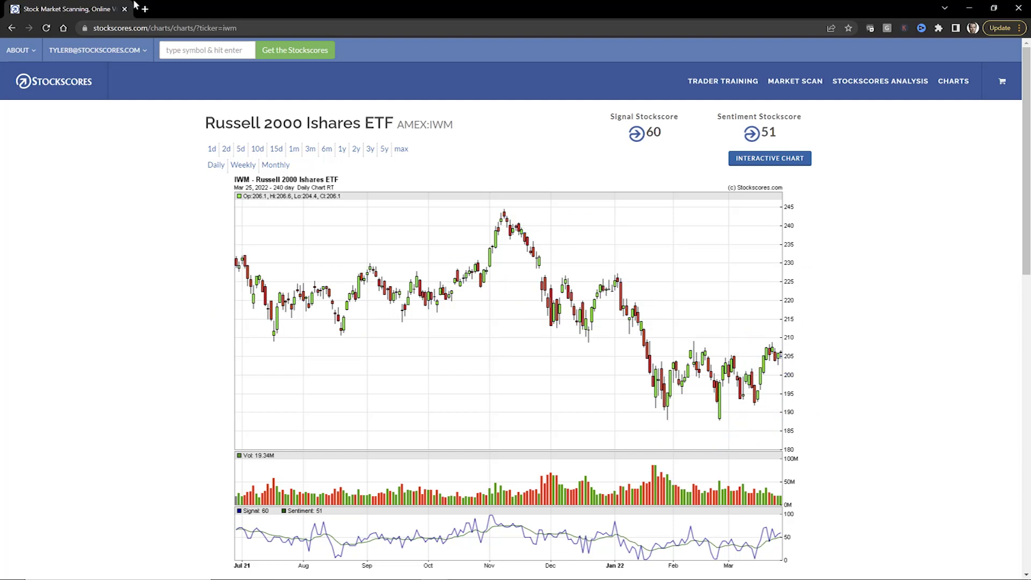
Display IWM over 3y and bound its 2021 sideways range with lines at about 230 and 210
left_click(370, 150)
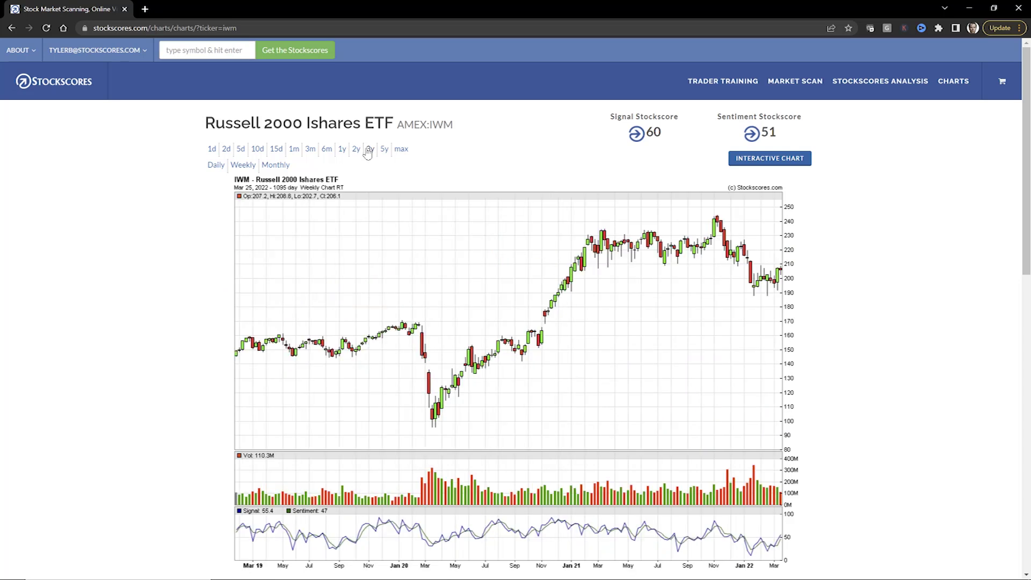
left_click_drag(567, 235, 768, 233)
left_click_drag(566, 265, 781, 250)
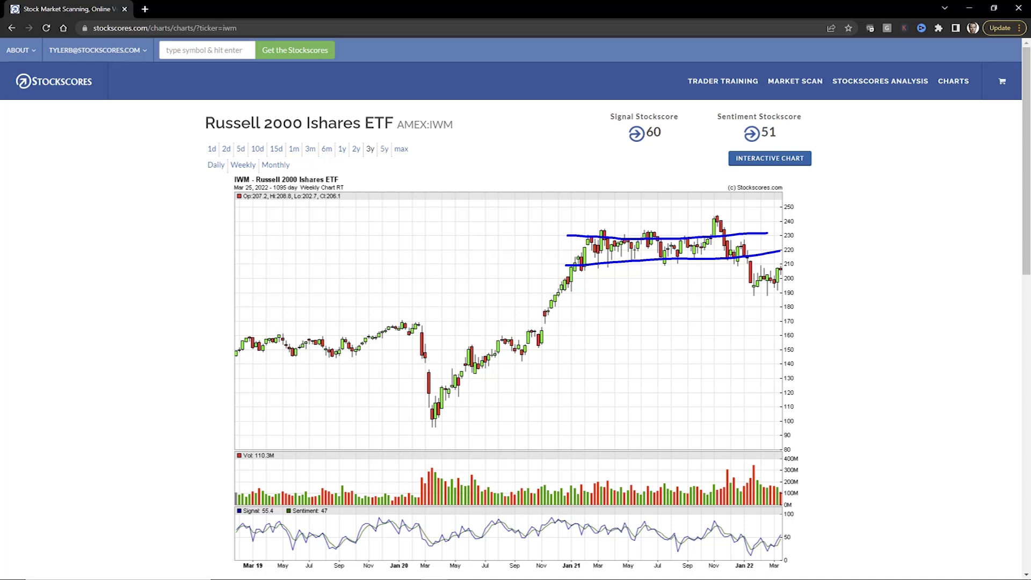
Circle IWM's November 2021 peak and sketch a projected rebound that levels off at about 225
left_click_drag(722, 237, 673, 227)
mouse_move(786, 278)
left_mouse_down()
mouse_move(803, 248)
mouse_move(886, 241)
left_mouse_up()
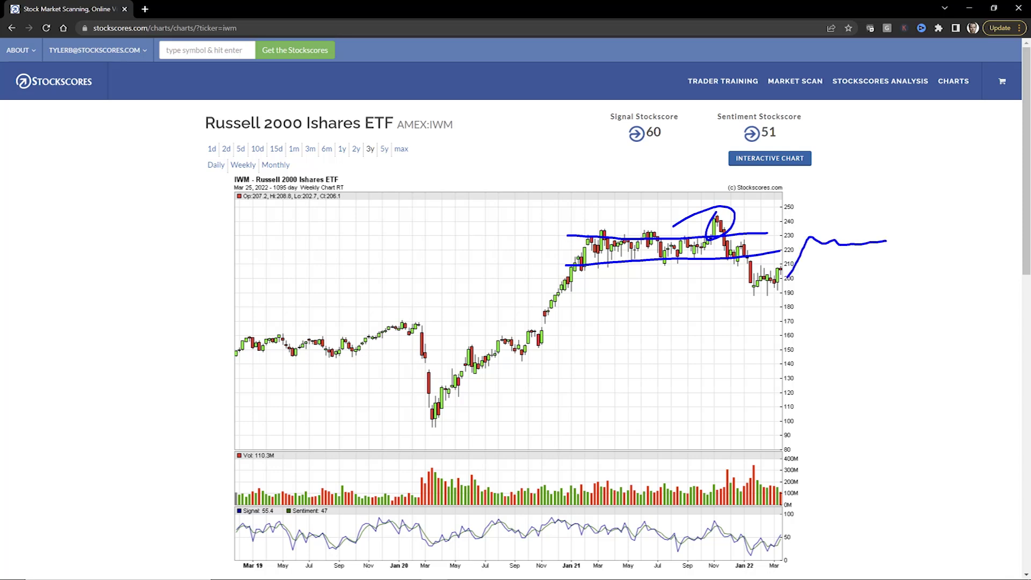
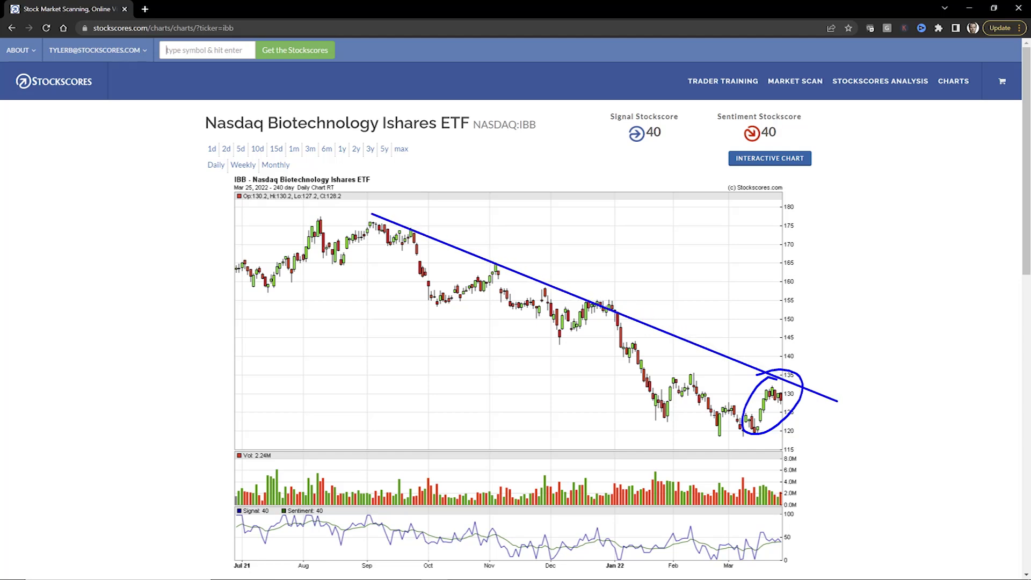
On the IBB daily chart, underline the February and March lows and sketch a projected rise from the latest price
left_click_drag(701, 435, 730, 441)
mouse_move(753, 432)
left_mouse_down()
mouse_move(774, 432)
mouse_move(794, 409)
mouse_move(844, 307)
left_mouse_up()
mouse_move(761, 414)
left_mouse_down()
mouse_move(820, 405)
mouse_move(742, 433)
mouse_move(783, 429)
left_mouse_up()
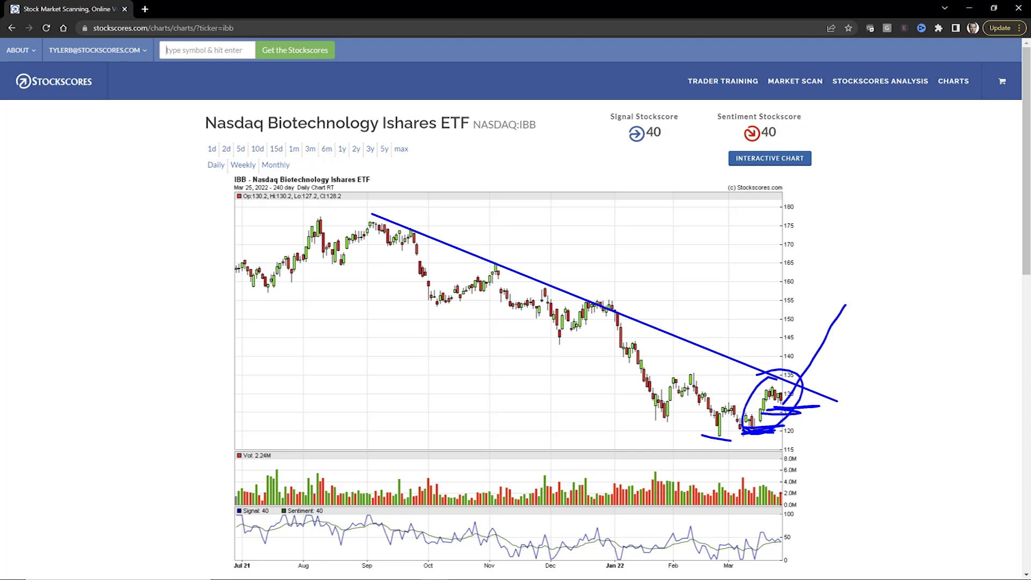
Circle IBB's Sentiment Stockscore and mark the latest reading on the indicator plot, clearing the drawings when done
mouse_move(810, 125)
left_mouse_down()
mouse_move(751, 157)
mouse_move(714, 122)
left_mouse_up()
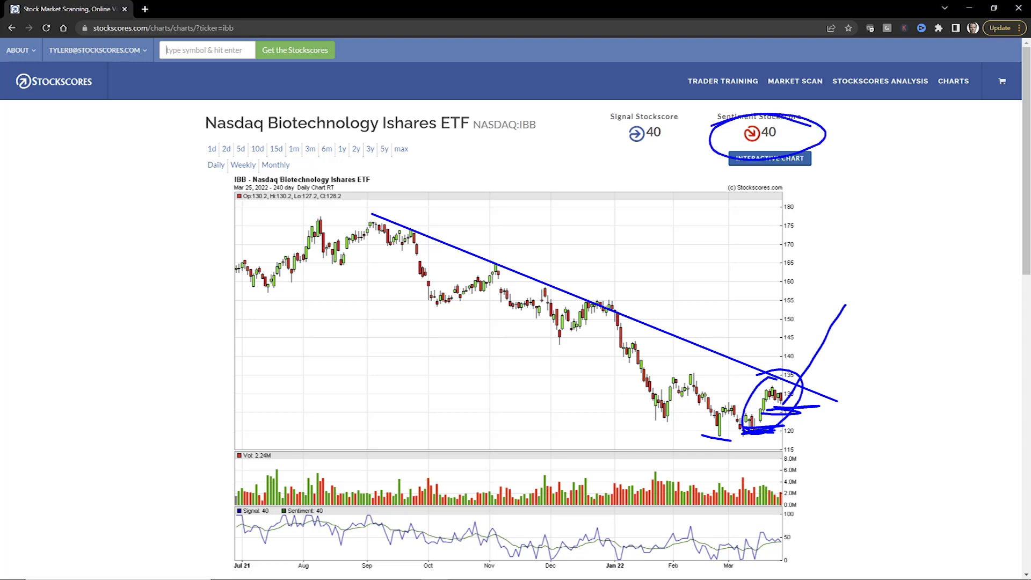
mouse_move(793, 524)
left_mouse_down()
mouse_move(804, 528)
mouse_move(773, 521)
mouse_move(825, 514)
left_mouse_up()
key("Escape")
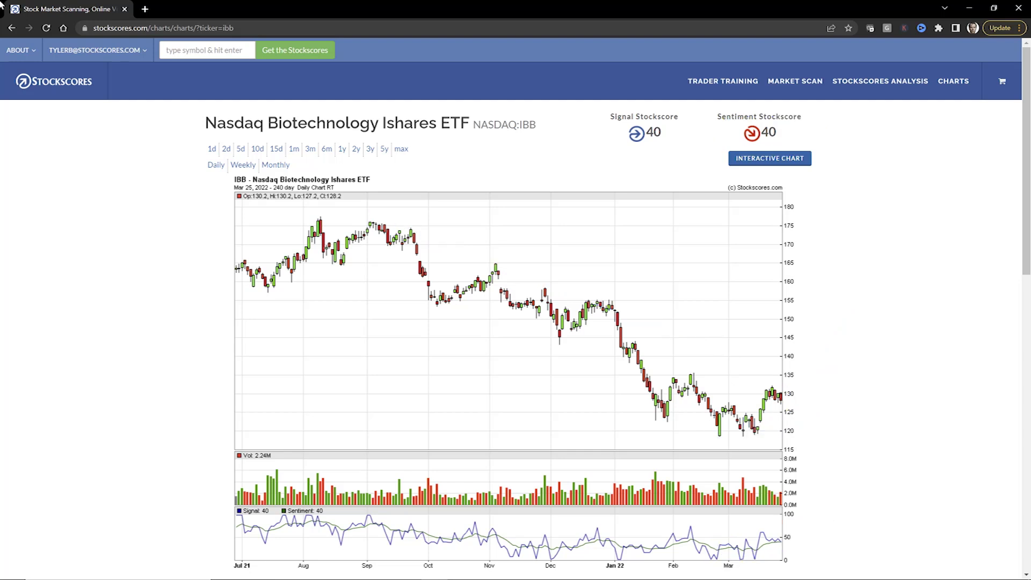
Try to look up the marijuana ETF's chart by its symbol without the exchange prefix
left_click(181, 51)
type("hmn")
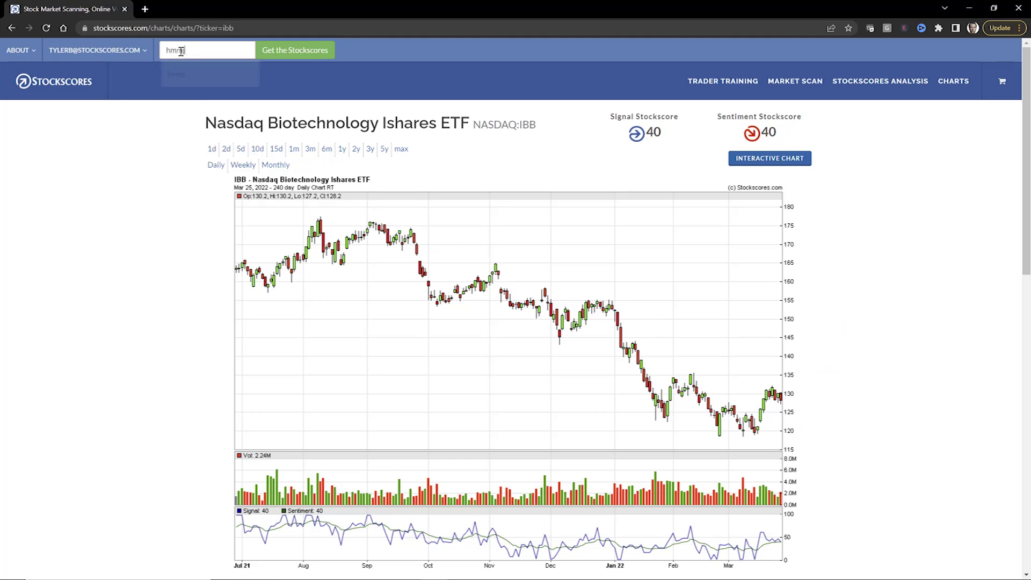
key("Return")
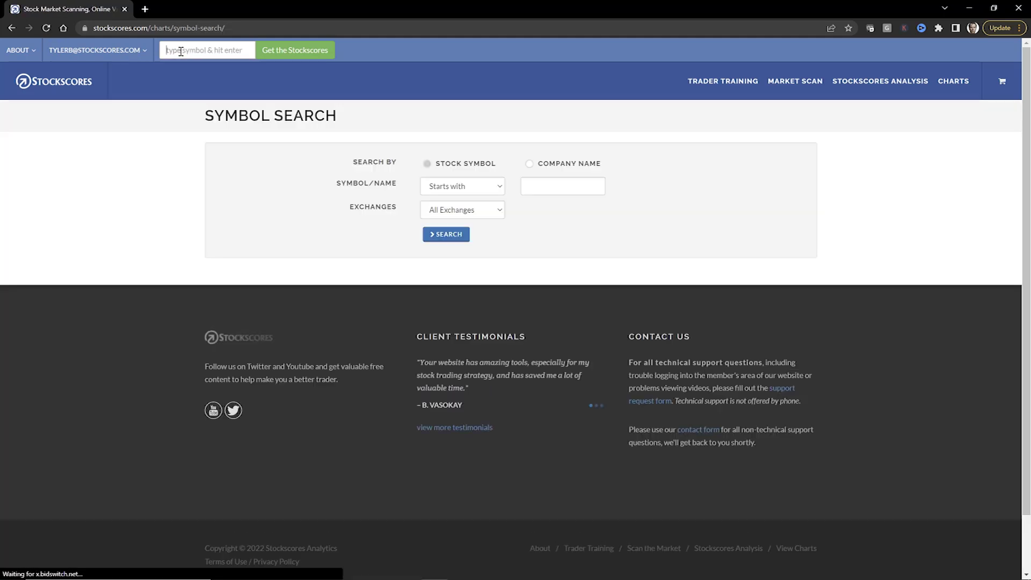
Open the Horizons Marijuana Life Sciences ETF chart using the ticker t.hmmj
left_click(181, 51)
type("t.hmm")
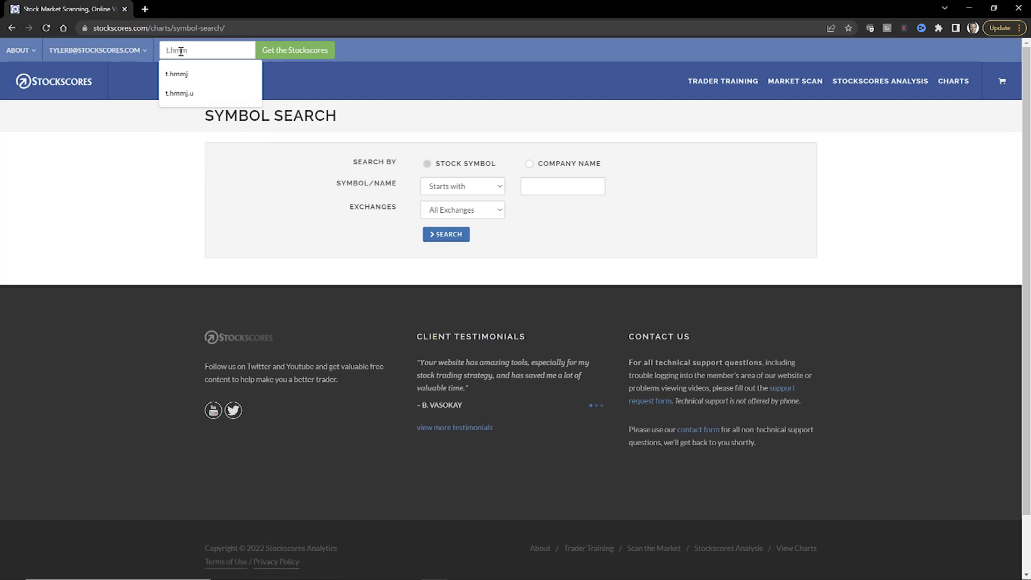
type("j")
key("Return")
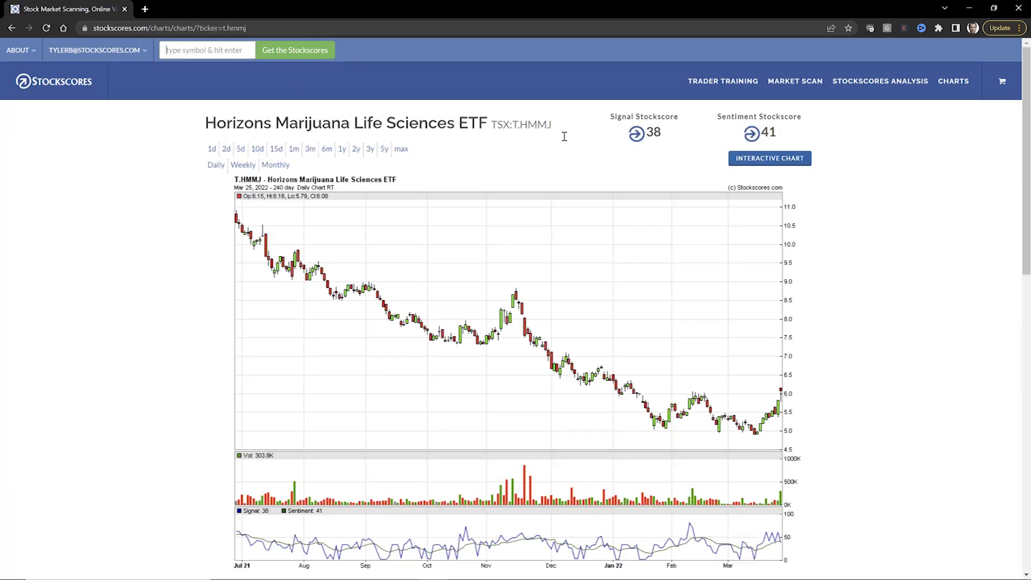
On the T.HMMJ daily chart, mark the recent March lows and draw a falling trendline from December to March, clearing both when done
scroll(878, 339, "down", 1)
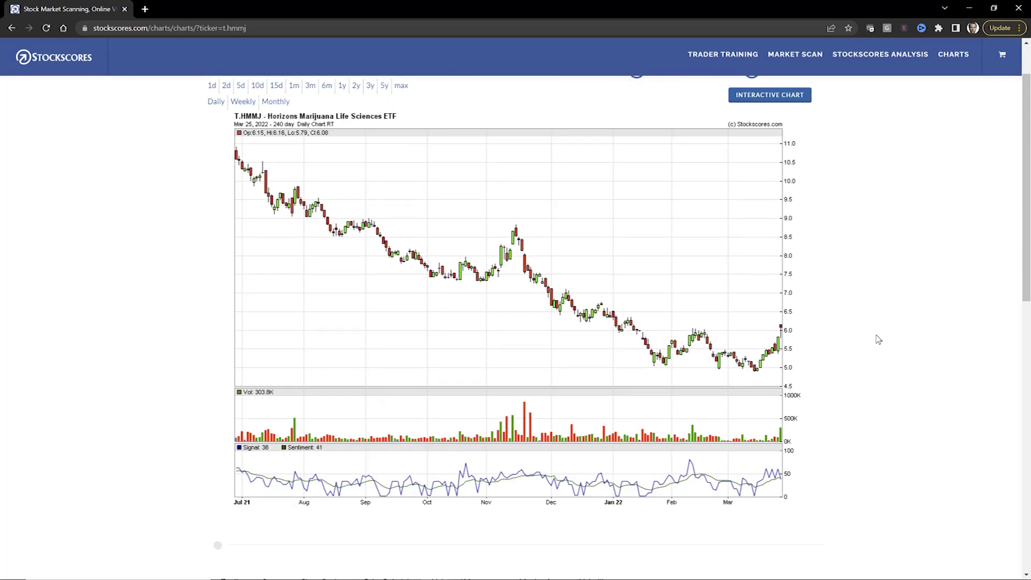
left_click_drag(726, 439, 793, 424)
left_click_drag(569, 298, 787, 363)
key("Escape")
Display T.HMMJ over 3y and draw a falling trendline from the early-2021 peak through March 2022
left_click(371, 86)
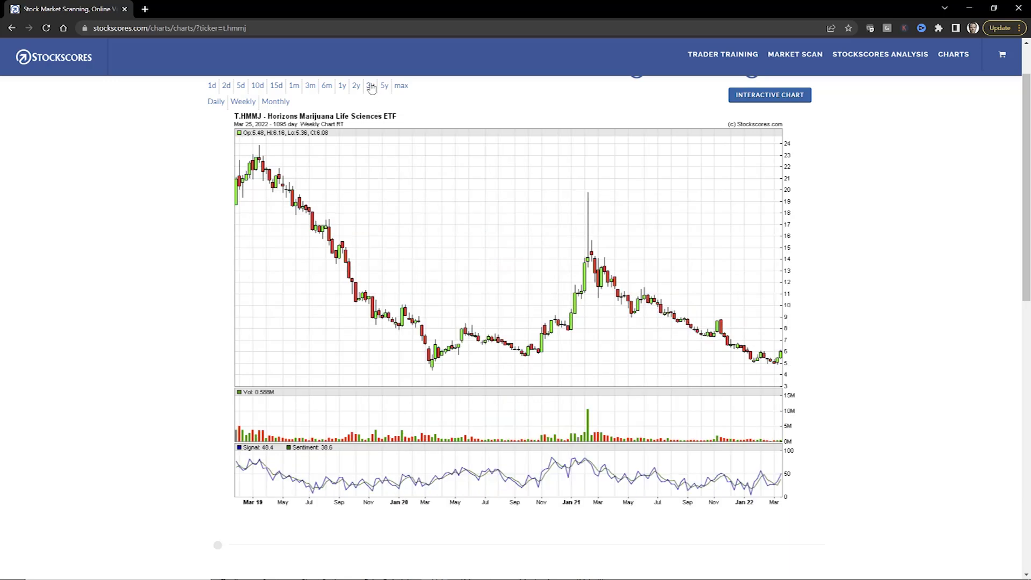
left_click_drag(585, 254, 803, 360)
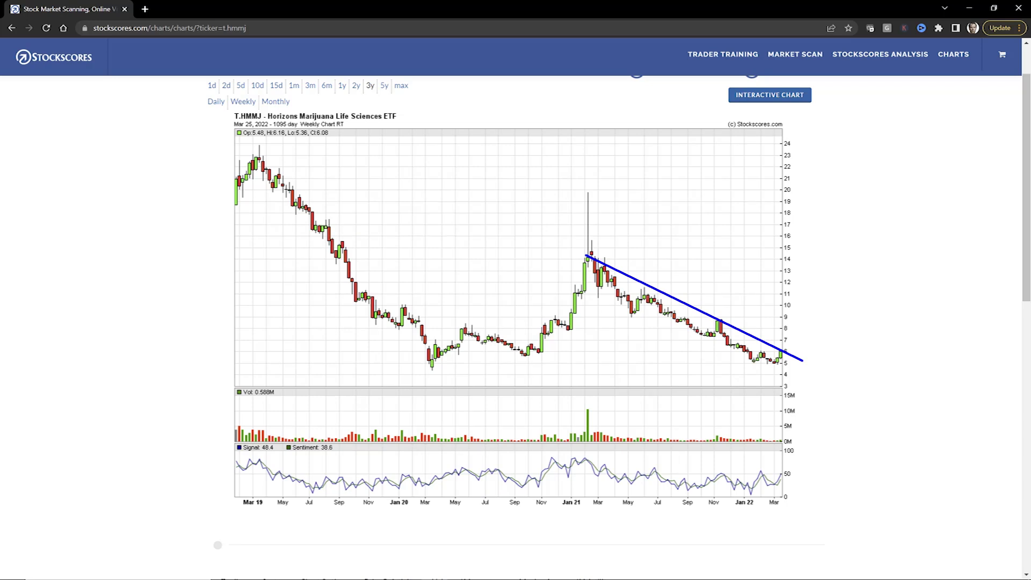
Mark T.HMMJ's March 2020 low and later 2020 rebound highs, and draw a falling line across that bottoming period
mouse_move(465, 319)
left_mouse_down()
mouse_move(457, 350)
mouse_move(450, 321)
left_mouse_up()
left_click_drag(416, 370, 429, 367)
mouse_move(543, 321)
left_mouse_down()
mouse_move(531, 344)
mouse_move(561, 333)
left_mouse_up()
mouse_move(385, 309)
left_mouse_down()
mouse_move(559, 355)
mouse_move(542, 357)
left_mouse_up()
left_click_drag(392, 371, 465, 371)
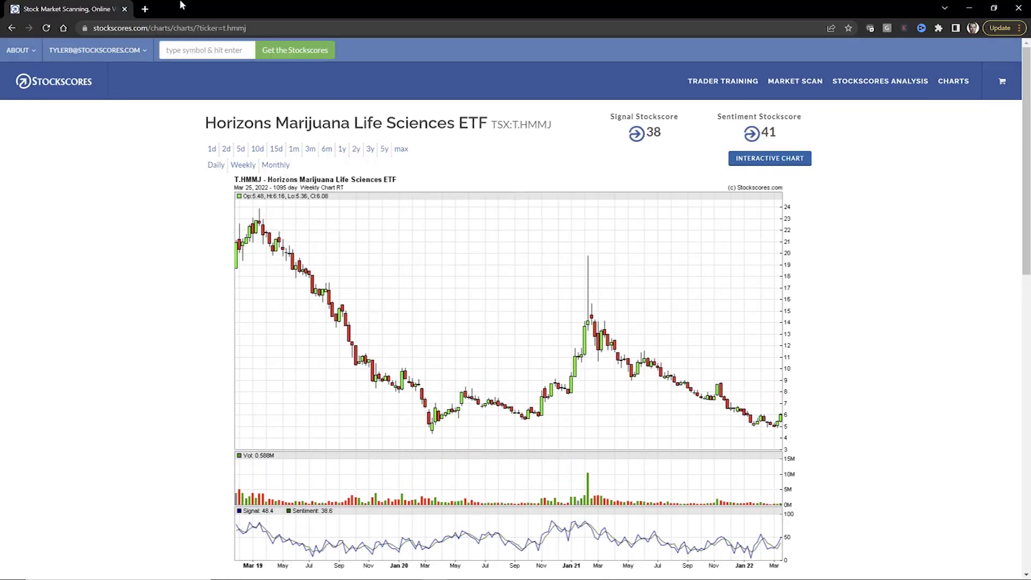
Open the iShares S&P TSX 60 Index ETF chart using the ticker t.xiu
left_click(187, 51)
type("t.")
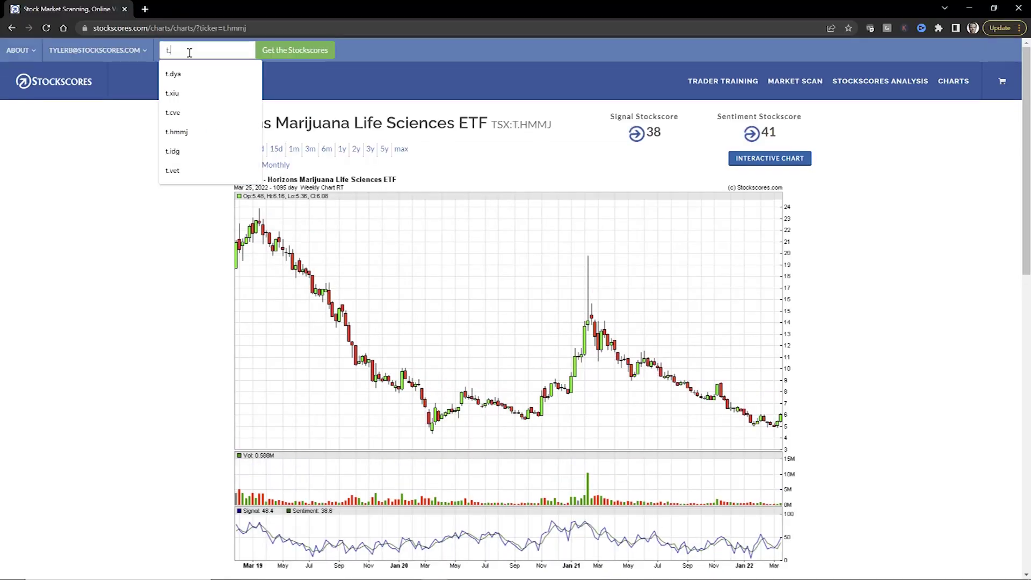
type("xiu")
key("Return")
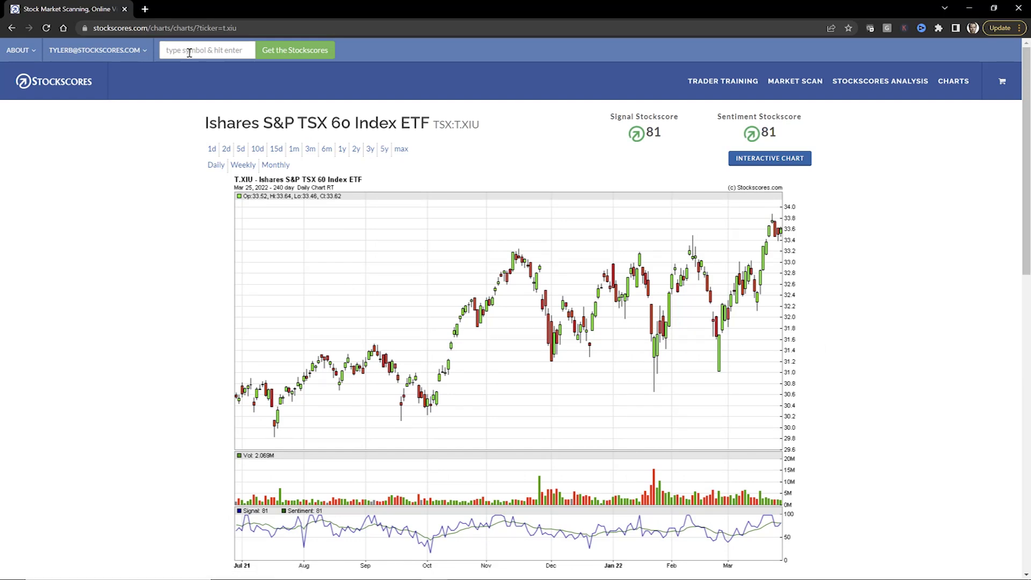
On T.XIU's daily chart, draw resistance at about 33.2, trace the swings beneath it and circle the March breakout, clearing the marks when done
left_click_drag(427, 138, 525, 130)
left_click_drag(281, 199, 329, 203)
left_click_drag(480, 249, 827, 249)
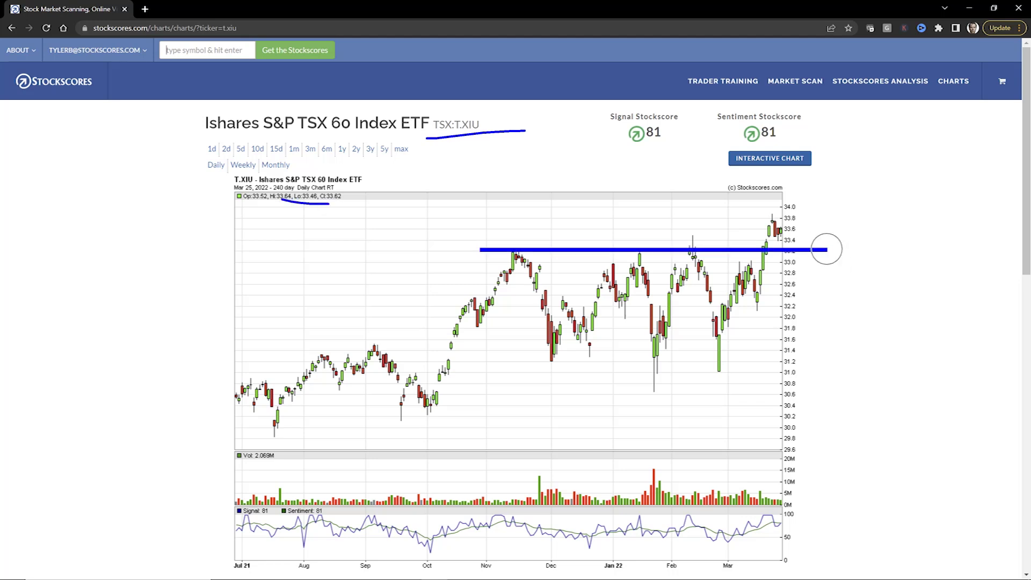
mouse_move(514, 246)
left_mouse_down()
mouse_move(596, 289)
mouse_move(781, 247)
mouse_move(762, 209)
left_mouse_up()
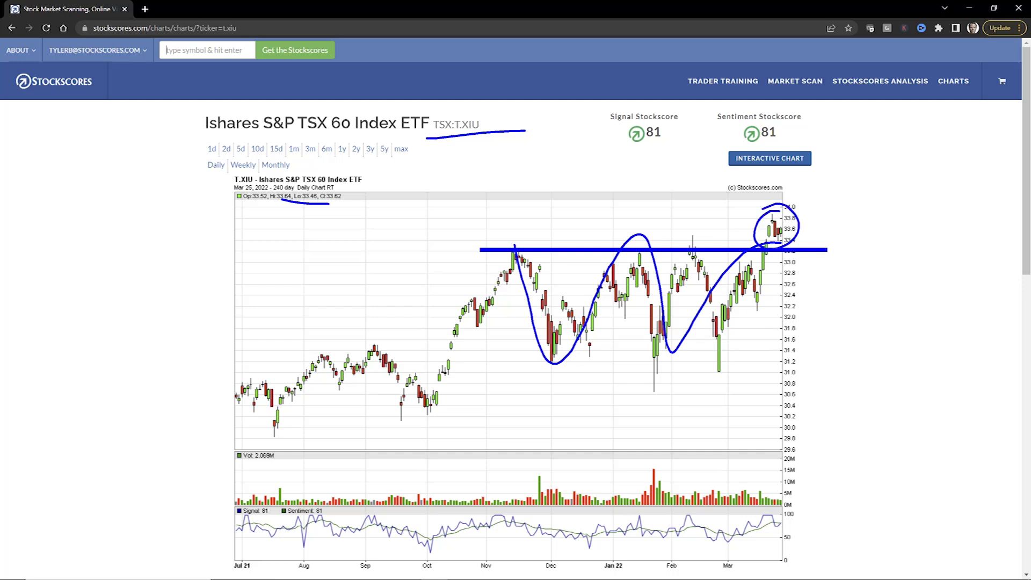
key("Escape")
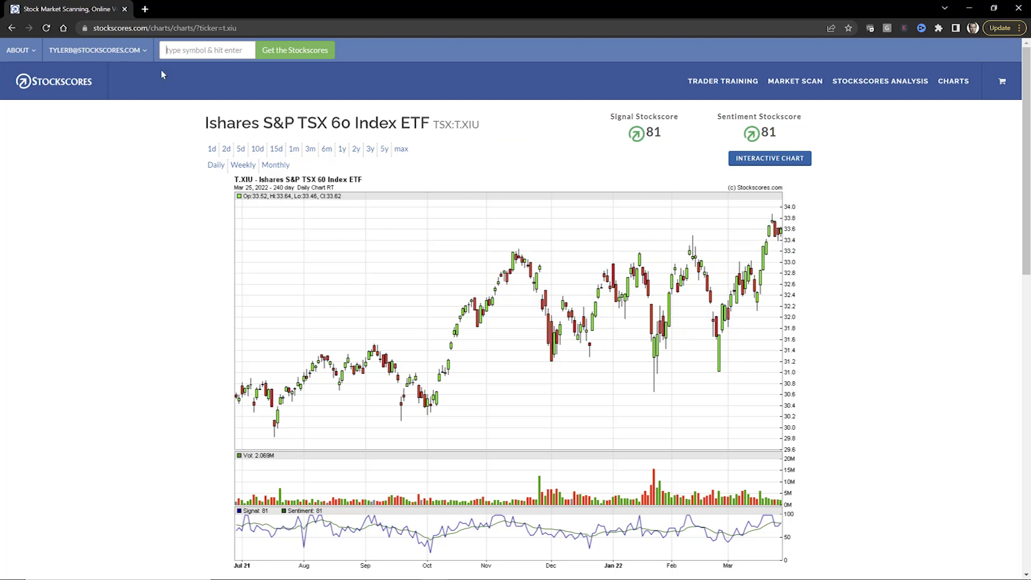
Display T.XIU over 3y, mark its rising trendline, recent range of about 31 to 33 and latest high, and switch to the 1m chart
left_click(370, 149)
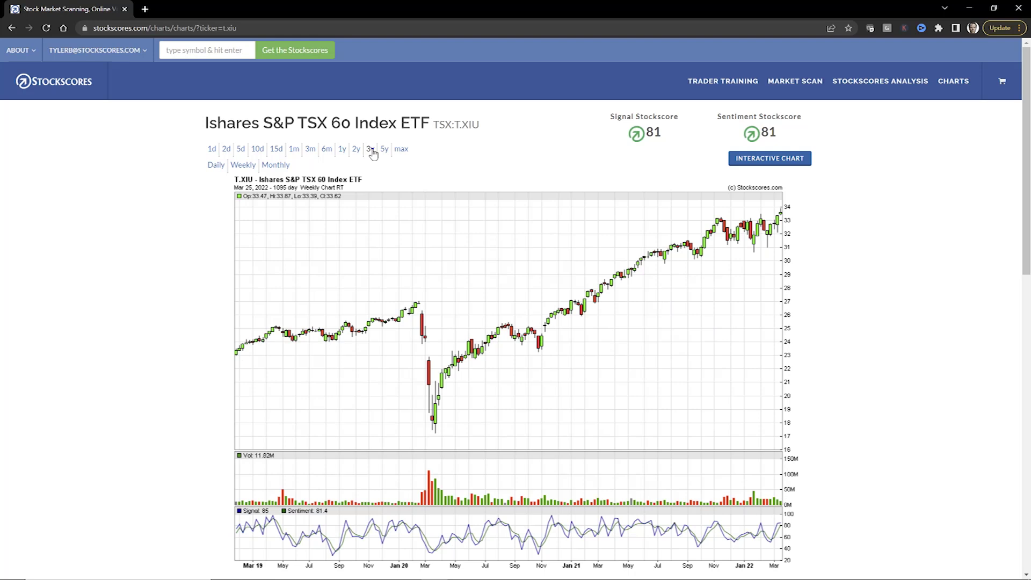
left_click_drag(526, 359, 775, 219)
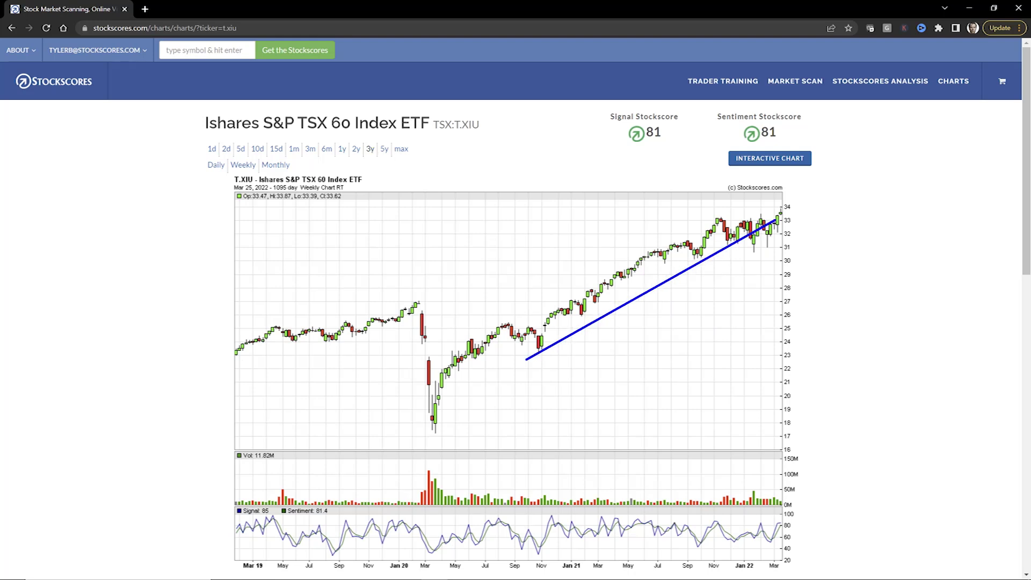
left_click_drag(701, 220, 782, 221)
left_click_drag(704, 249, 790, 245)
mouse_move(781, 197)
left_mouse_down()
mouse_move(770, 220)
mouse_move(776, 196)
left_mouse_up()
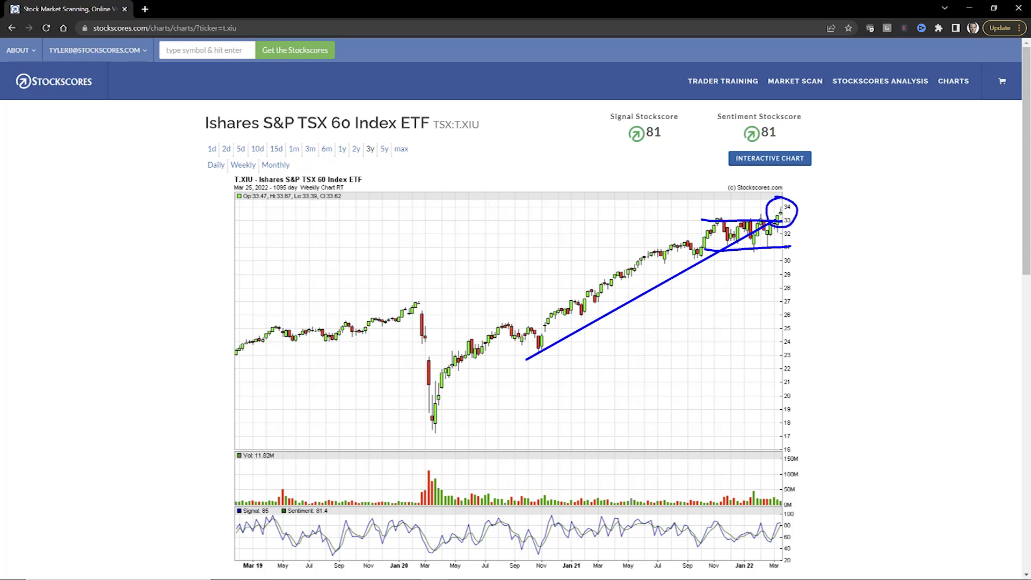
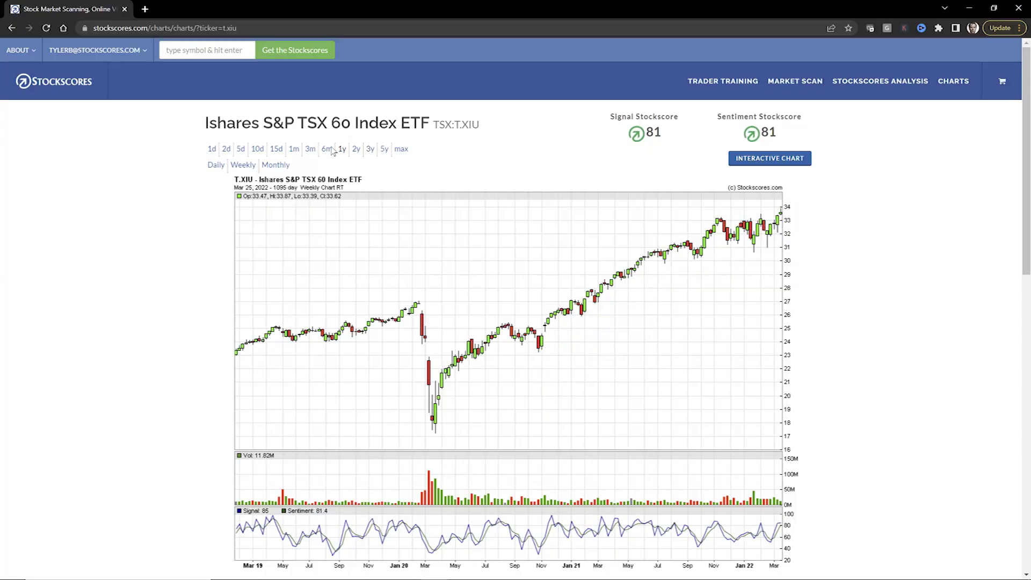
left_click(294, 150)
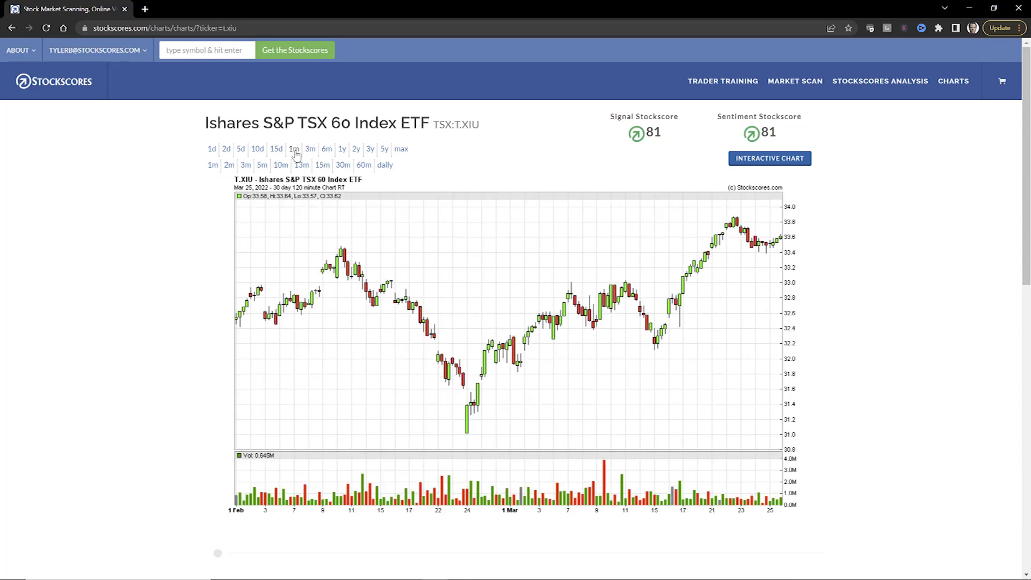
Open the TSX Venture Composite Index chart using $jx and draw a falling line from the November peak toward March
left_click(239, 50)
type("$jx")
key("Return")
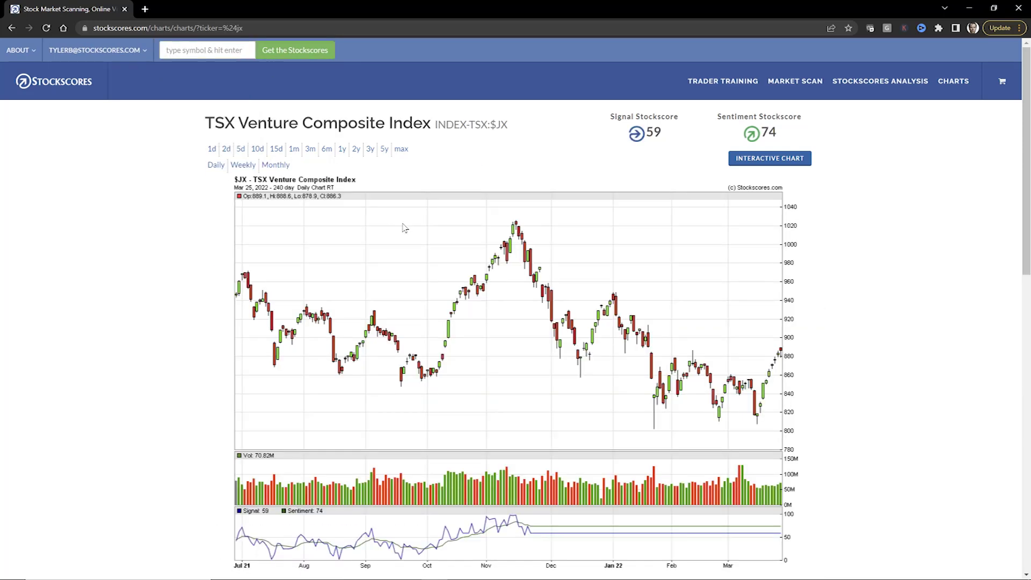
mouse_move(515, 224)
left_mouse_down()
mouse_move(759, 380)
mouse_move(771, 409)
mouse_move(782, 408)
left_mouse_up()
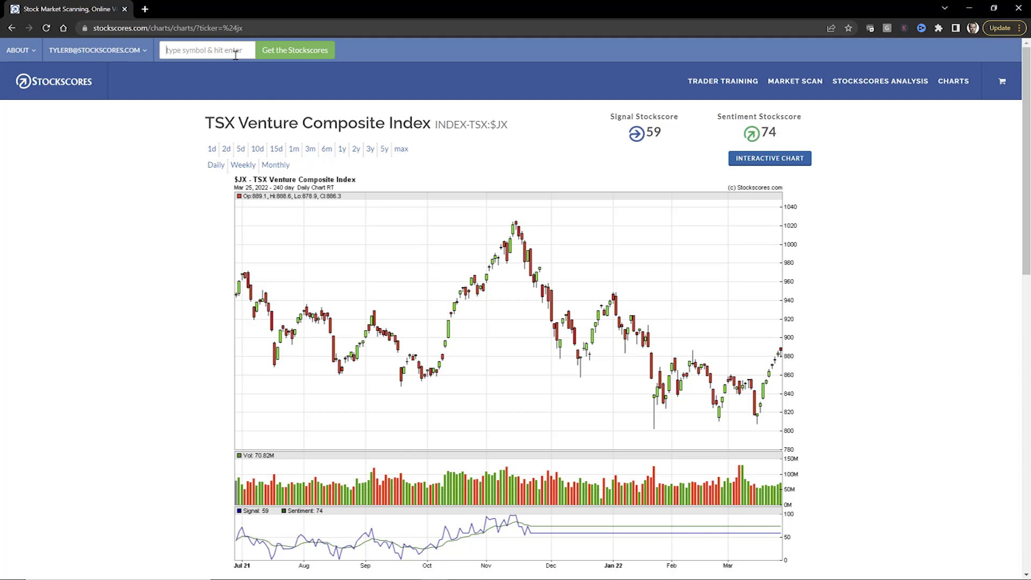
Open the US Dollar Index Bullish Fund chart using the ticker uup and display it over 3y
left_click(235, 53)
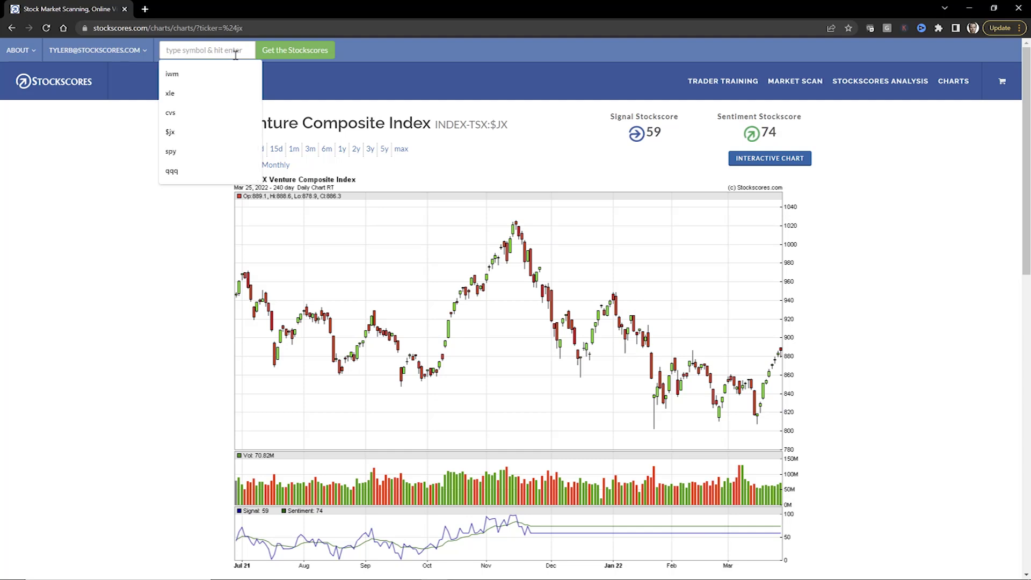
type("uup")
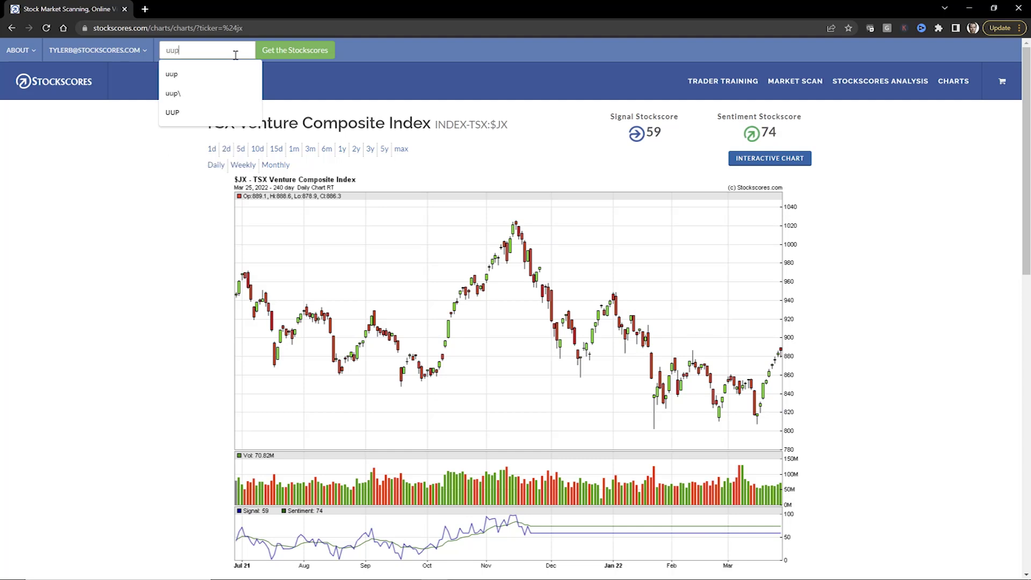
key("Return")
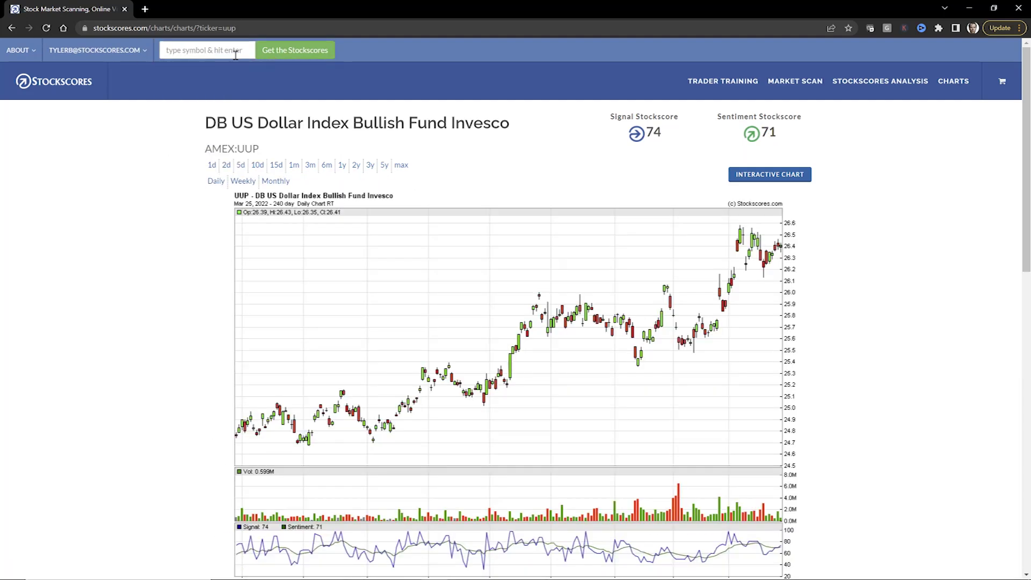
left_click(369, 168)
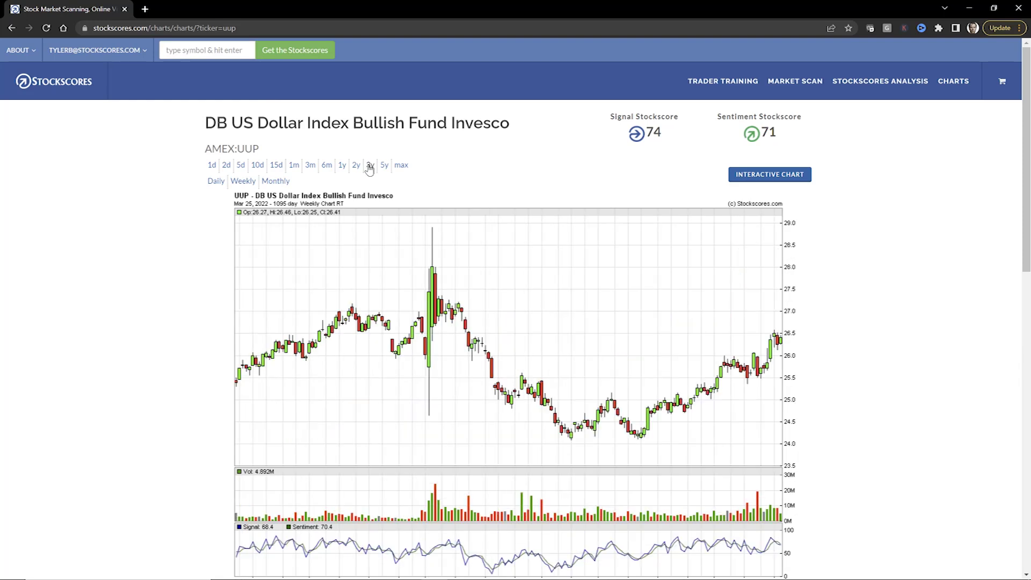
Draw two falling trendlines from UUP's 2020 peak, circle the early-2021 bounce and mark the breakout above about 25
left_click_drag(428, 285, 618, 449)
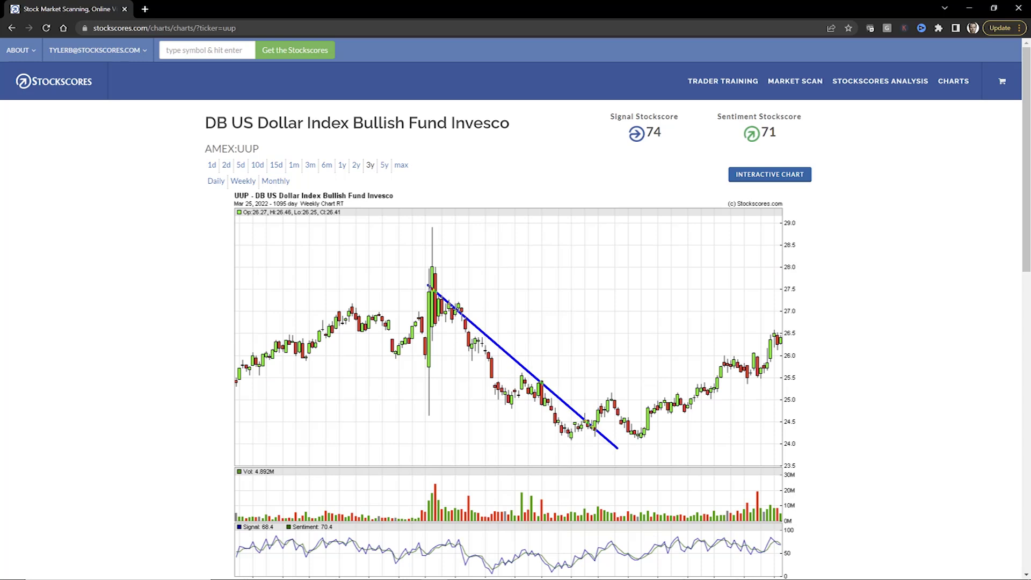
left_click_drag(574, 408, 599, 411)
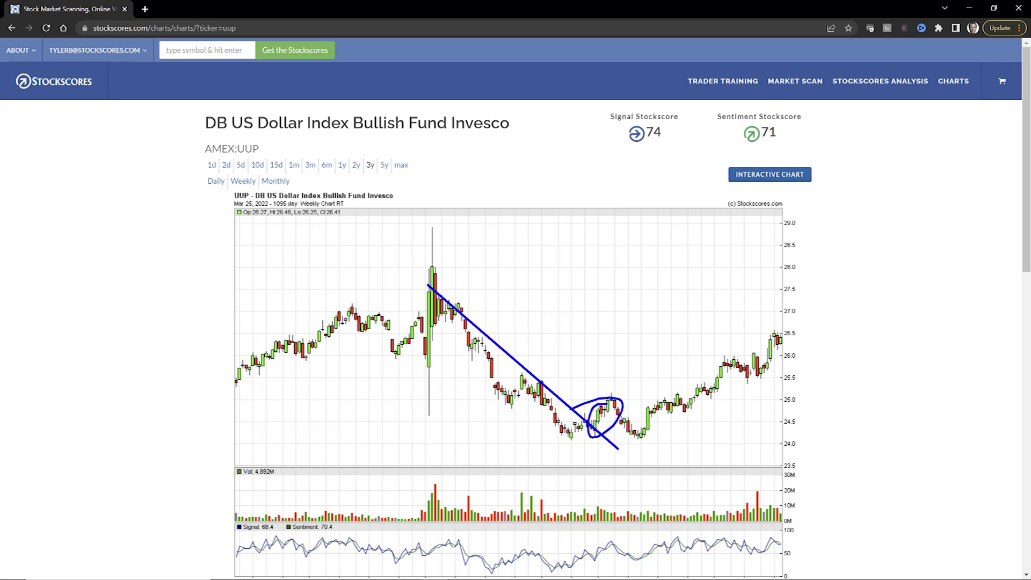
left_click_drag(433, 301, 673, 438)
mouse_move(587, 402)
left_mouse_down()
mouse_move(714, 402)
mouse_move(668, 385)
left_mouse_up()
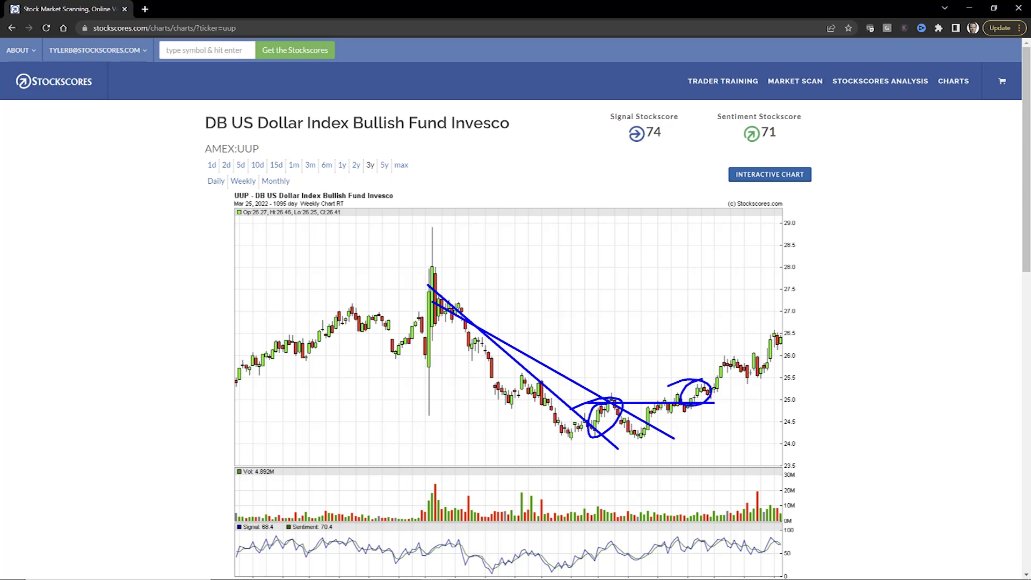
Point an arrow at UUP's late-2021 breakout and draw a rising channel with a projected upward path, clearing all marks when done
left_click_drag(691, 338, 691, 382)
left_click_drag(703, 355, 692, 379)
left_click_drag(625, 445, 824, 341)
mouse_move(618, 416)
left_mouse_down()
mouse_move(804, 314)
mouse_move(756, 319)
mouse_move(811, 337)
mouse_move(915, 311)
mouse_move(933, 273)
left_mouse_up()
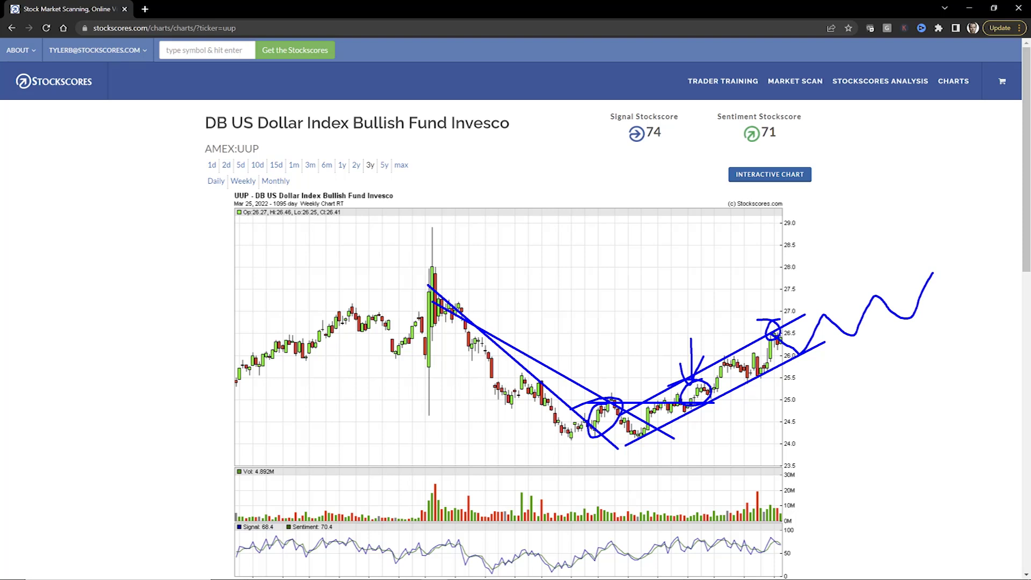
key("Escape")
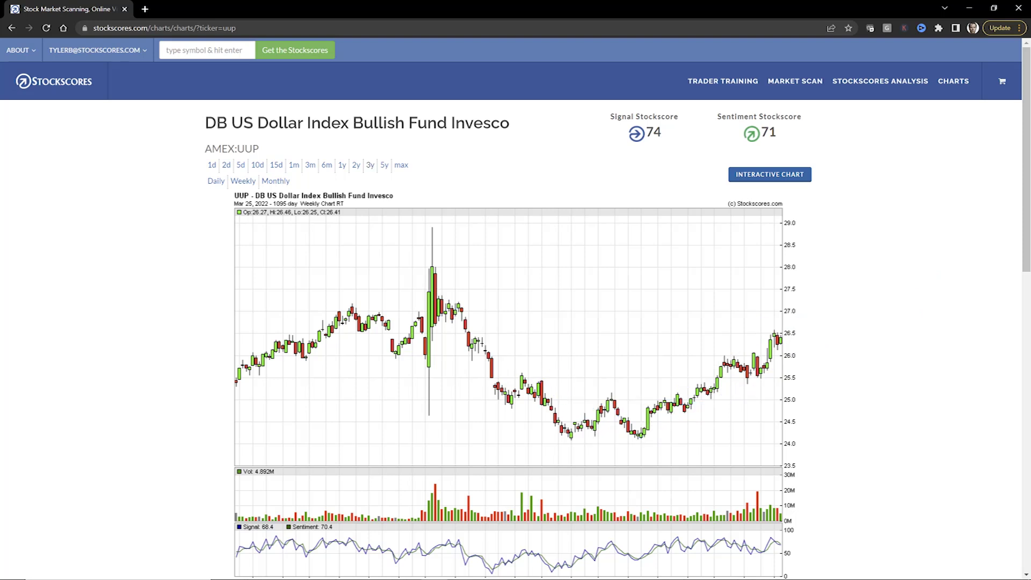
Open the Canadian Dollar Trust chart using the ticker fxc and display it over 3y
left_click(220, 55)
type("fxc")
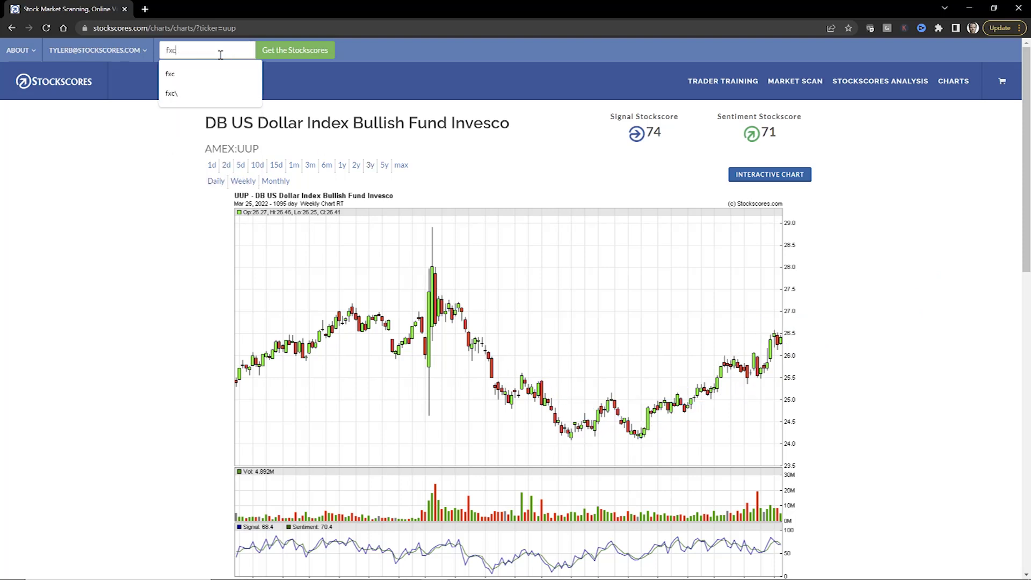
key("Return")
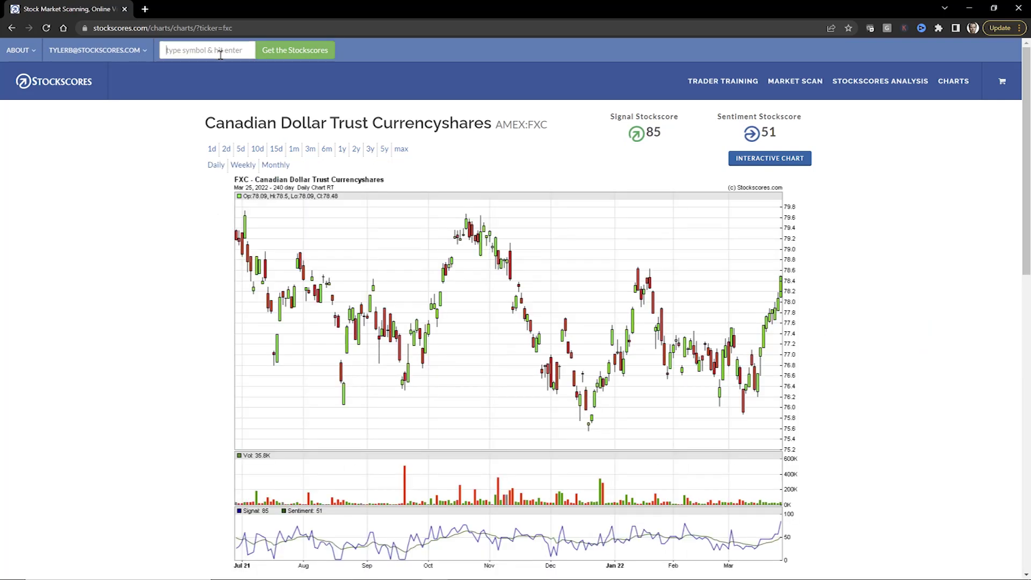
left_click(371, 149)
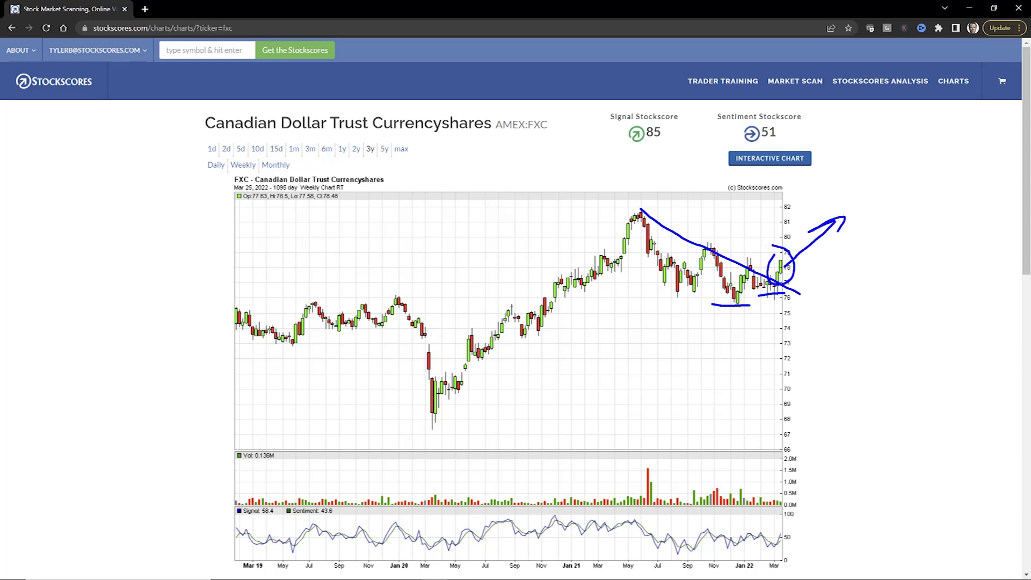
Open the US Oil Fund daily chart using the ticker uso
left_click(234, 50)
type("uso")
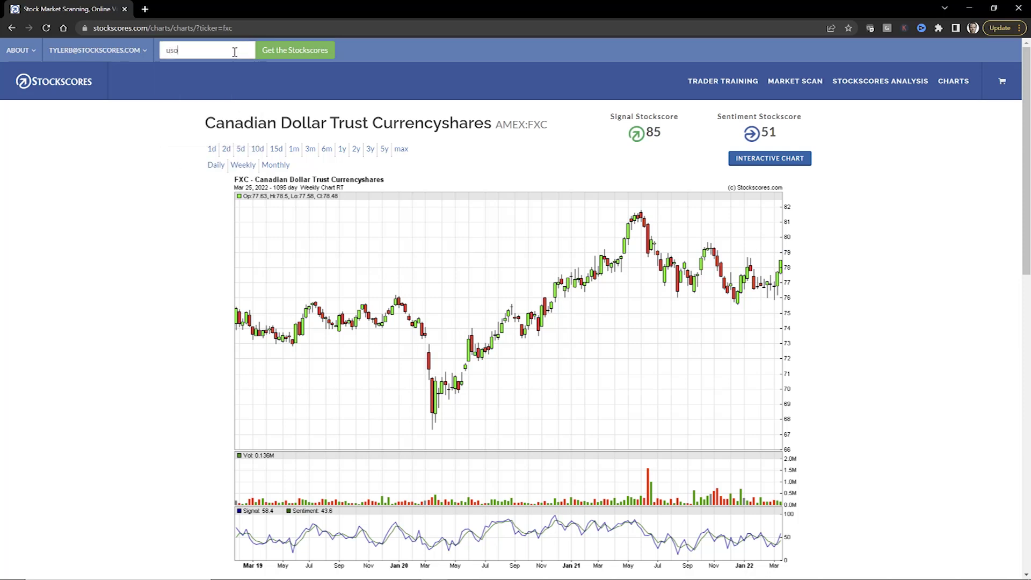
key("Return")
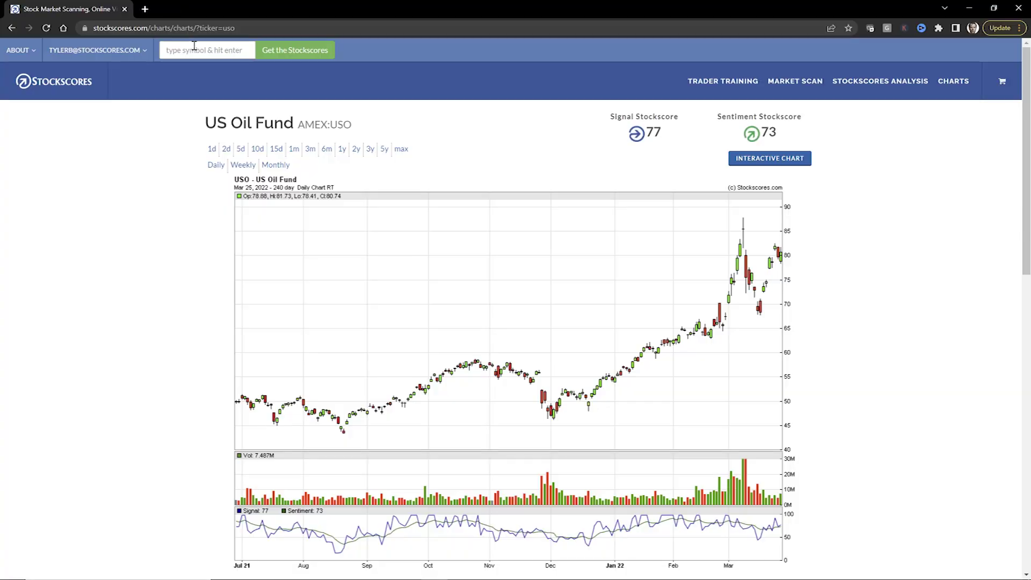
Open the Gold SPDR chart using the ticker gld and display it over 3y
left_click(193, 47)
type("gld")
key("Return")
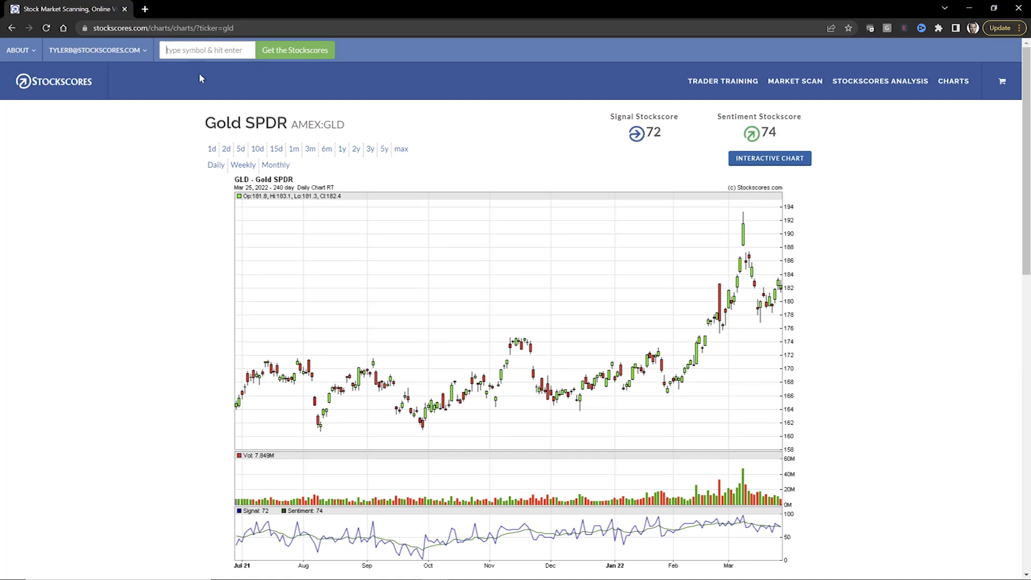
left_click(370, 149)
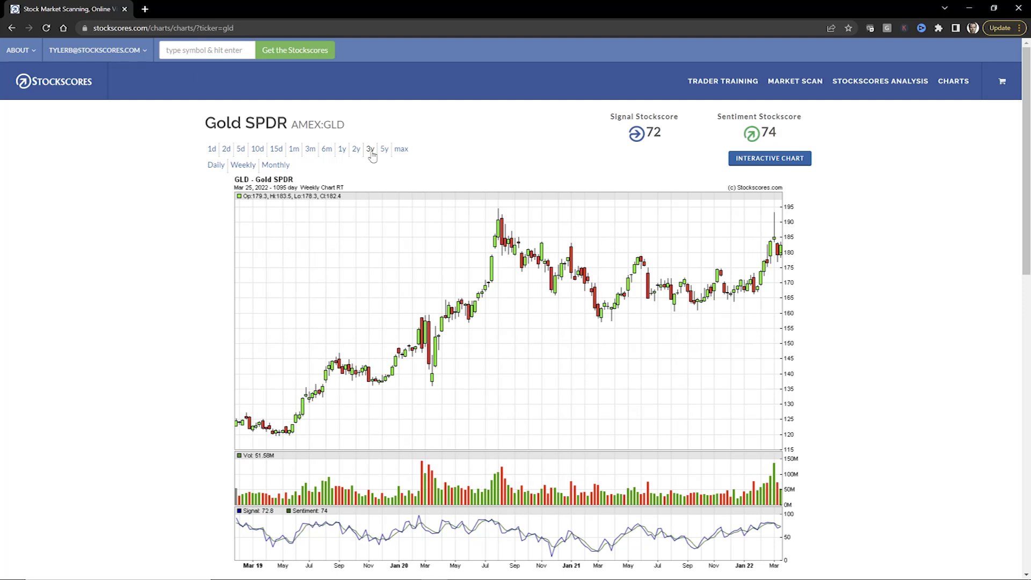
Draw GLD's resistance at about 190 from the 2020 peak, bound the 2021 consolidation with converging lines and circle the early-2022 breakout
left_click_drag(477, 219, 814, 219)
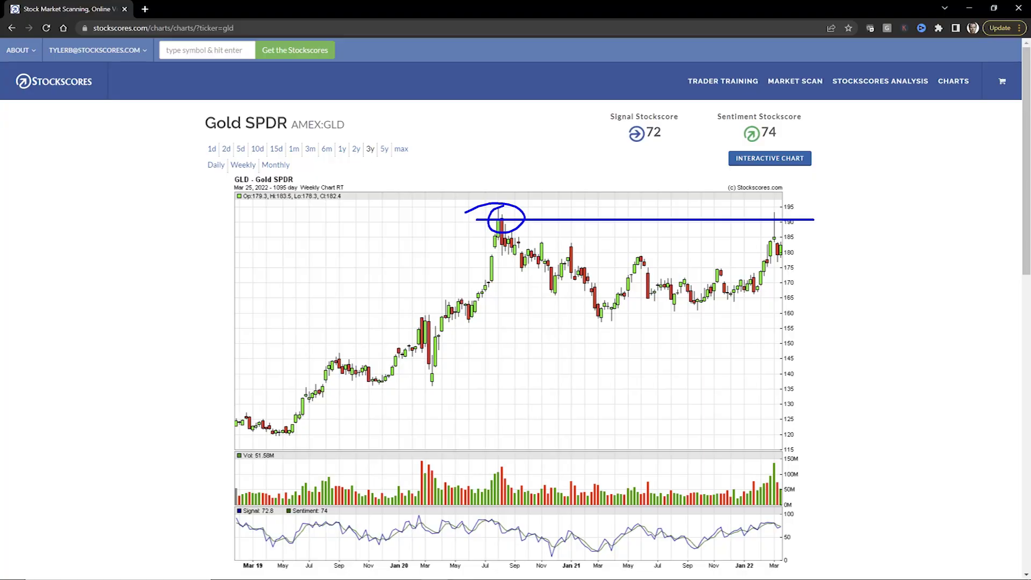
left_click_drag(597, 330, 815, 283)
left_click_drag(602, 247, 833, 301)
mouse_move(762, 255)
left_mouse_down()
mouse_move(774, 264)
mouse_move(743, 253)
left_mouse_up()
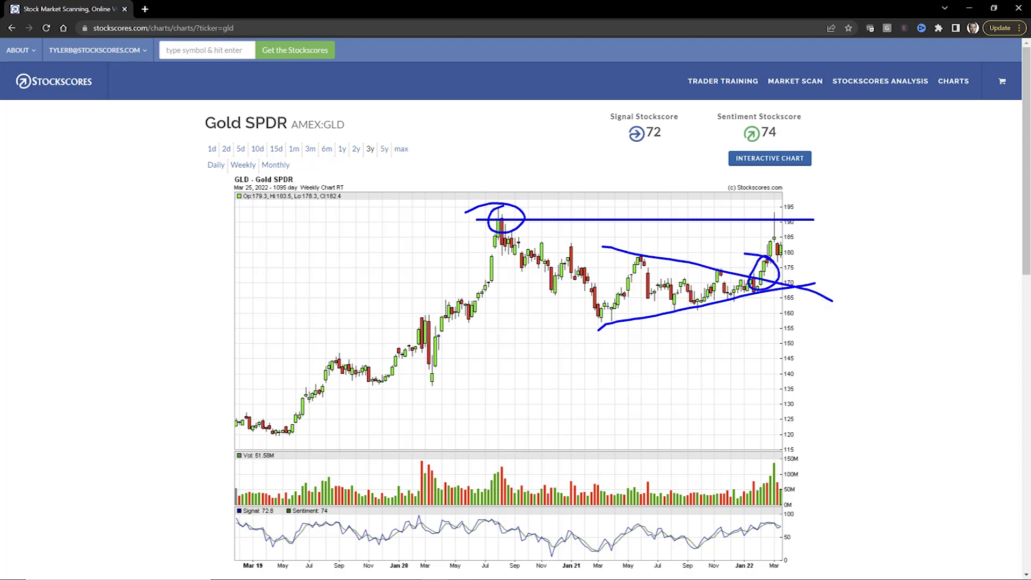
Extend GLD's resistance and rising support lines, sketching one projected path breaking upward and another breaking down through support
mouse_move(468, 220)
left_mouse_down()
mouse_move(733, 216)
mouse_move(751, 221)
mouse_move(706, 222)
mouse_move(791, 261)
mouse_move(829, 220)
mouse_move(899, 222)
left_mouse_up()
left_click_drag(722, 295, 911, 221)
mouse_move(770, 222)
left_mouse_down()
mouse_move(911, 212)
mouse_move(913, 155)
mouse_move(972, 151)
mouse_move(972, 167)
left_mouse_up()
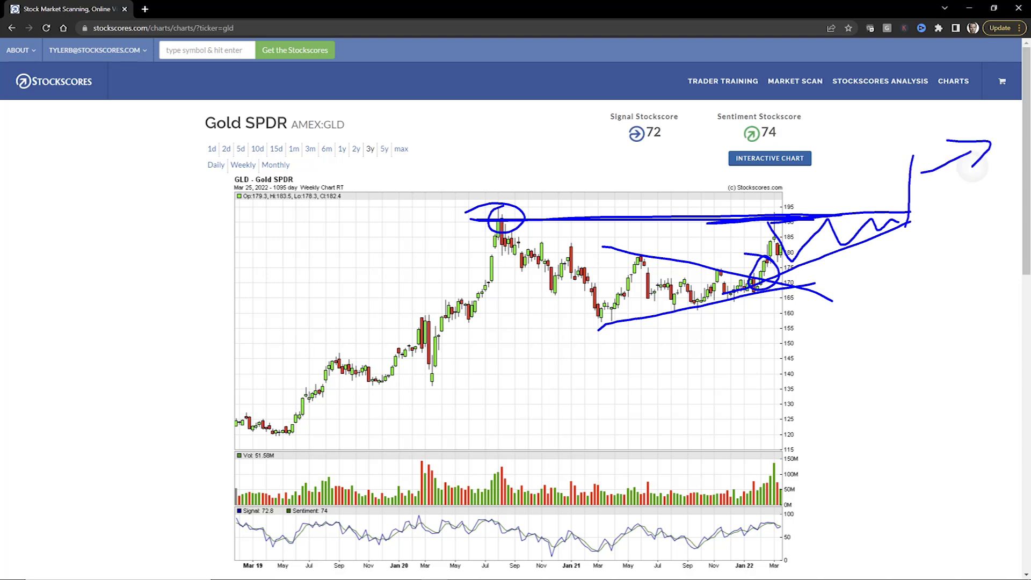
left_click_drag(594, 325, 921, 232)
mouse_move(609, 322)
left_mouse_down()
mouse_move(791, 268)
mouse_move(860, 351)
left_mouse_up()
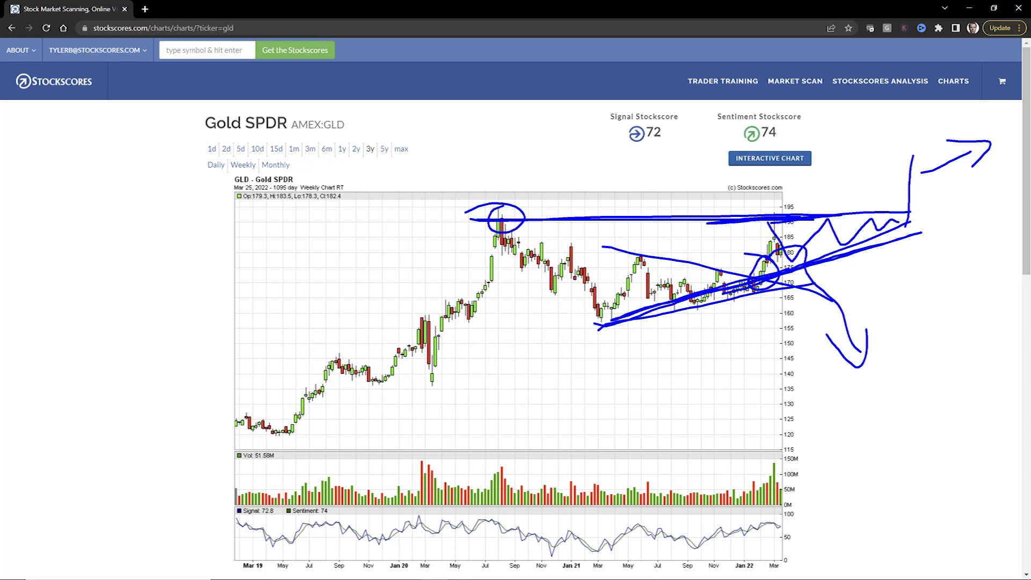